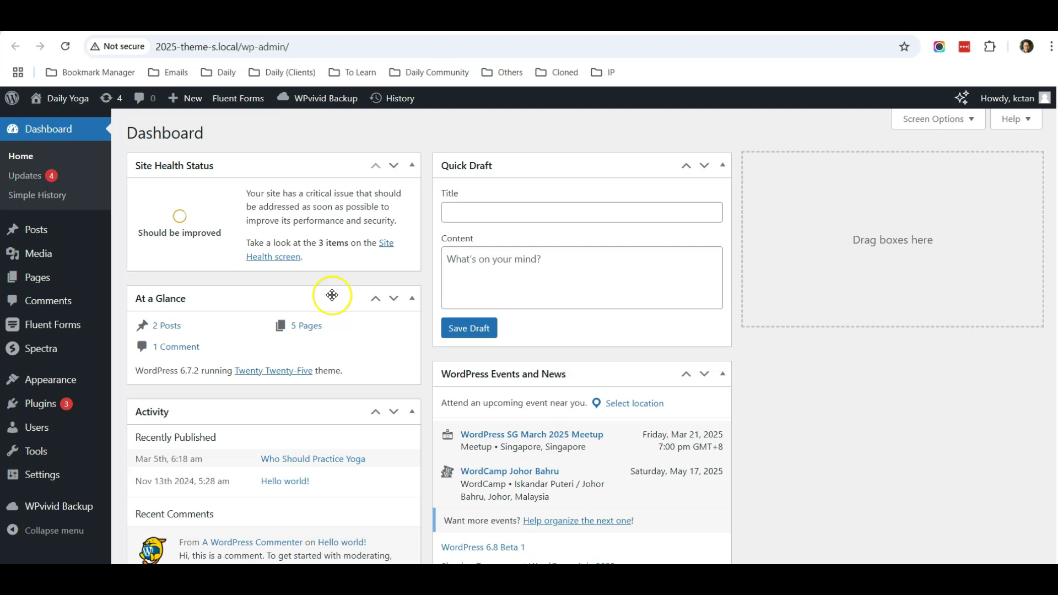
Step: Scroll down the WP Admin dashboard before heading to the live Daily Yoga site
scroll(91, 300, down, 4)
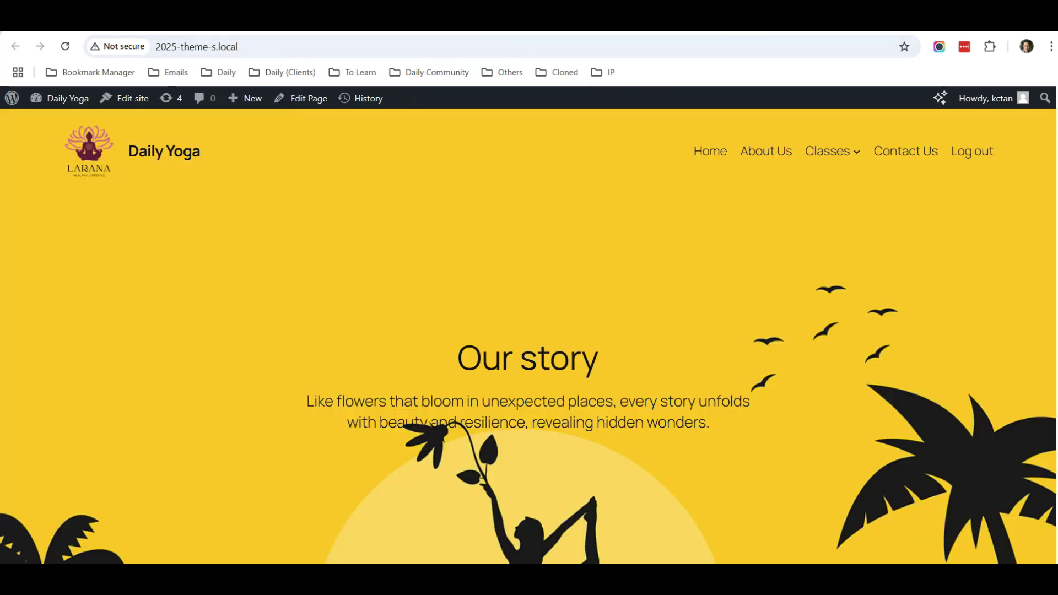
Step: Scroll down through the live Daily Yoga home page's sections and back to the top
scroll(554, 249, down, 5)
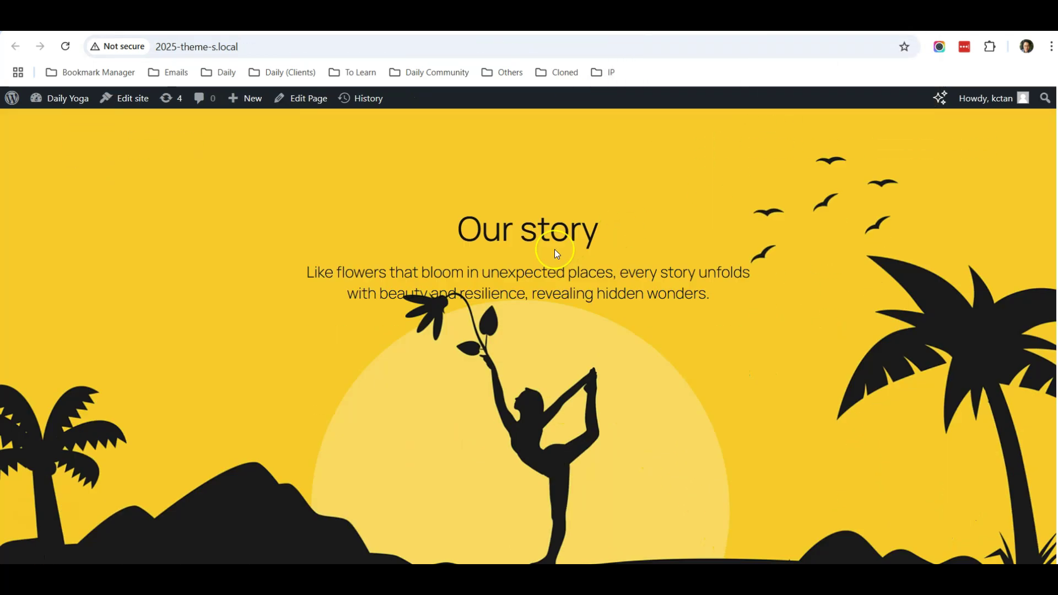
scroll(554, 249, down, 8)
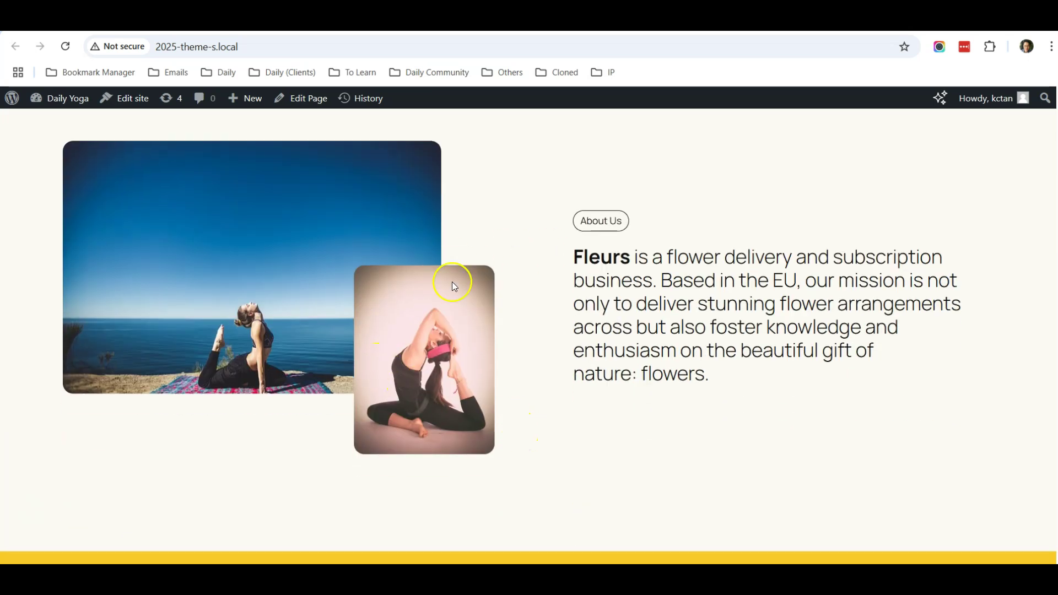
scroll(607, 342, down, 9)
scroll(607, 342, up, 2)
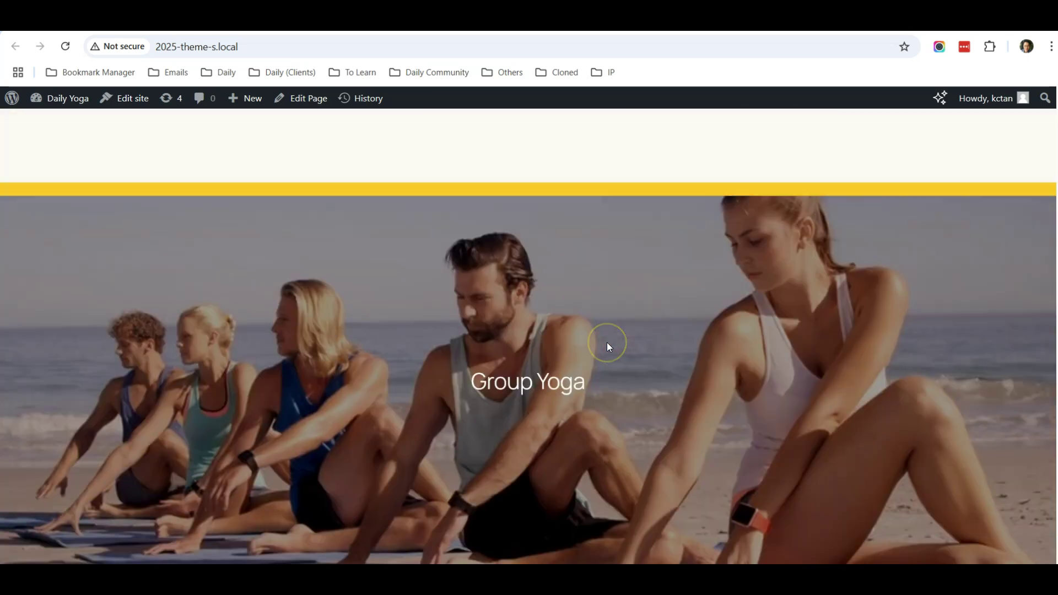
scroll(607, 342, up, 9)
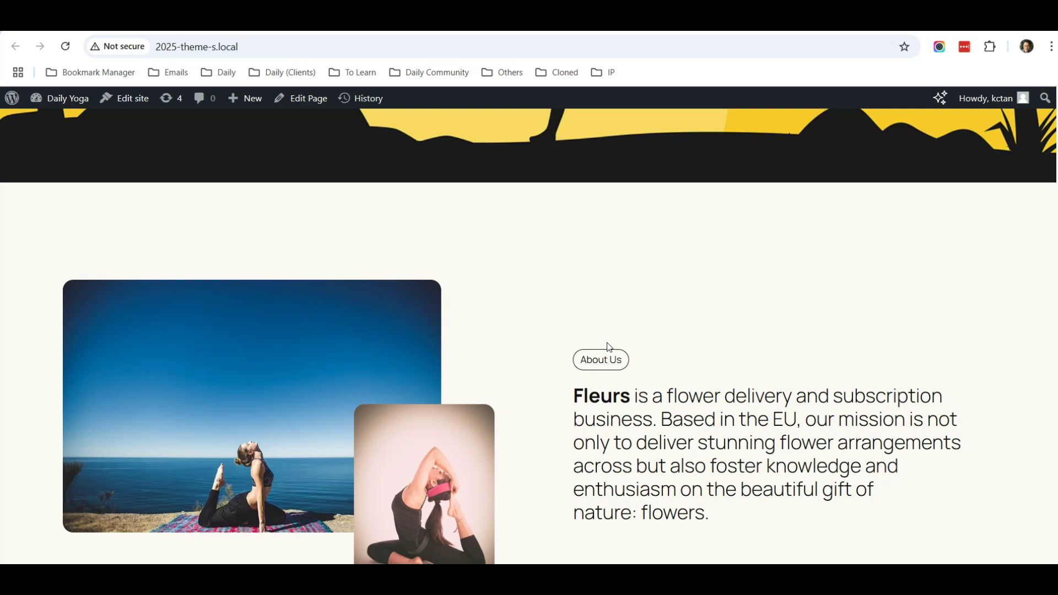
scroll(608, 347, up, 8)
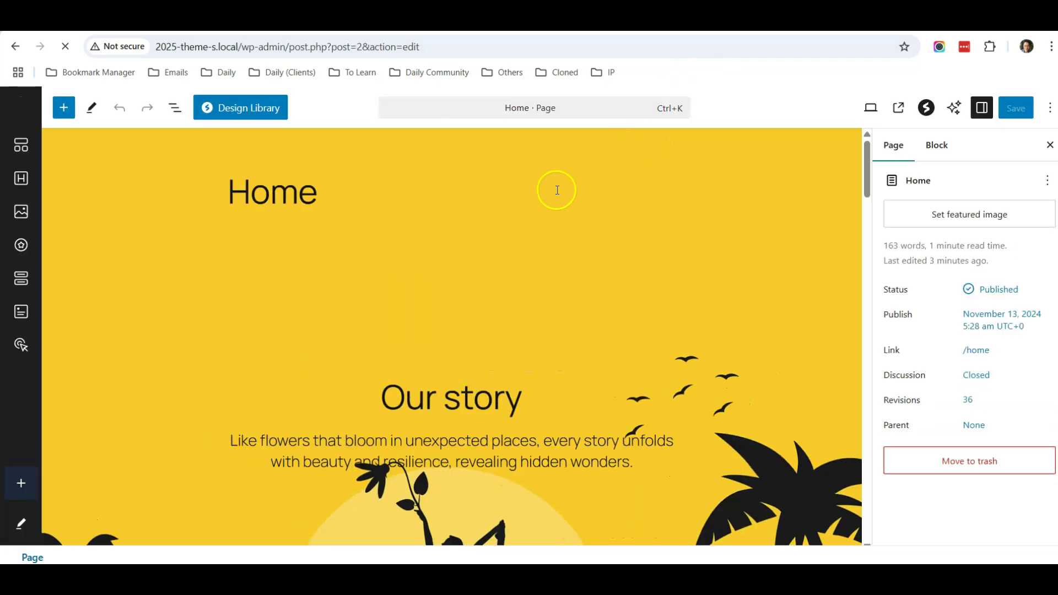
scroll(477, 238, down, 3)
scroll(477, 238, down, 10)
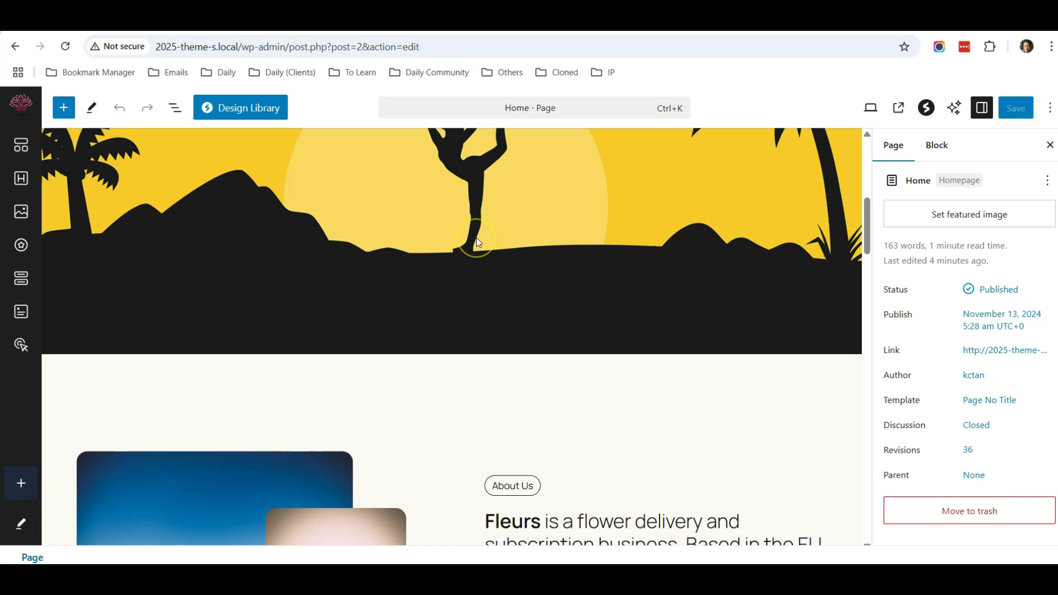
scroll(478, 243, down, 7)
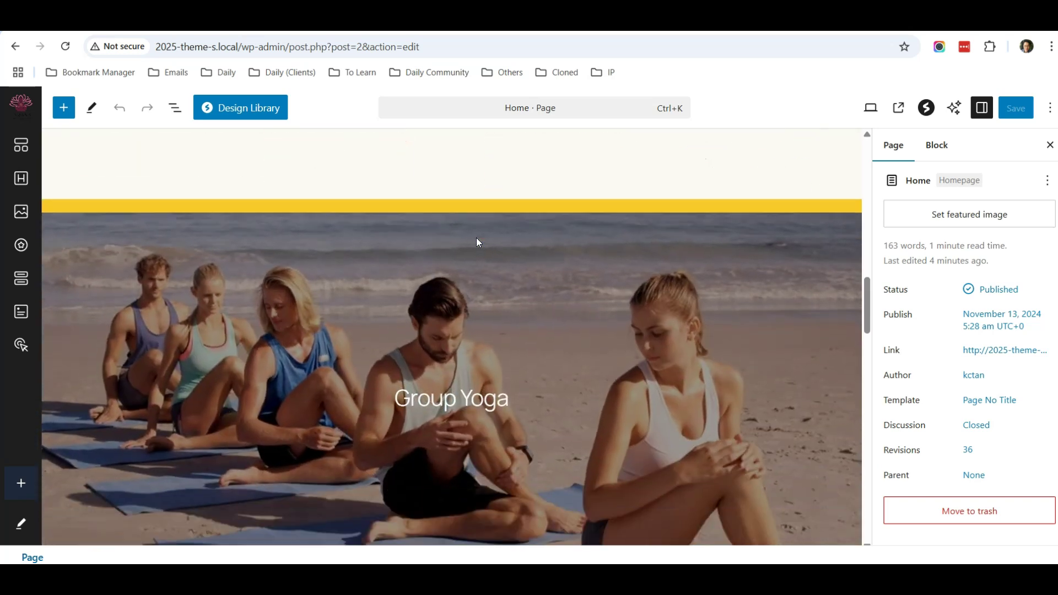
scroll(478, 242, up, 2)
scroll(476, 242, down, 3)
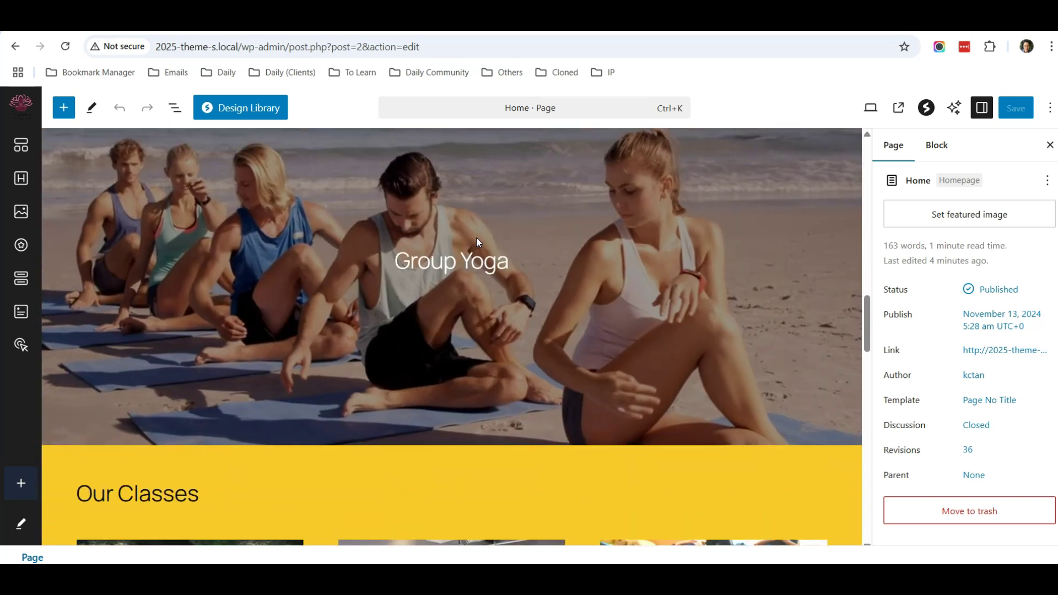
scroll(476, 243, up, 3)
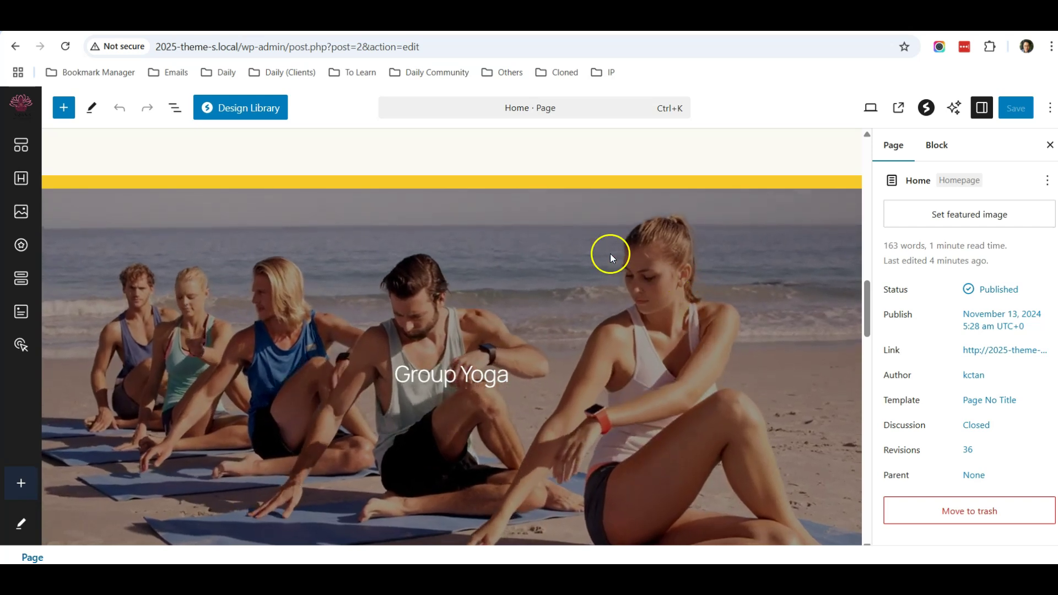
scroll(424, 276, down, 2)
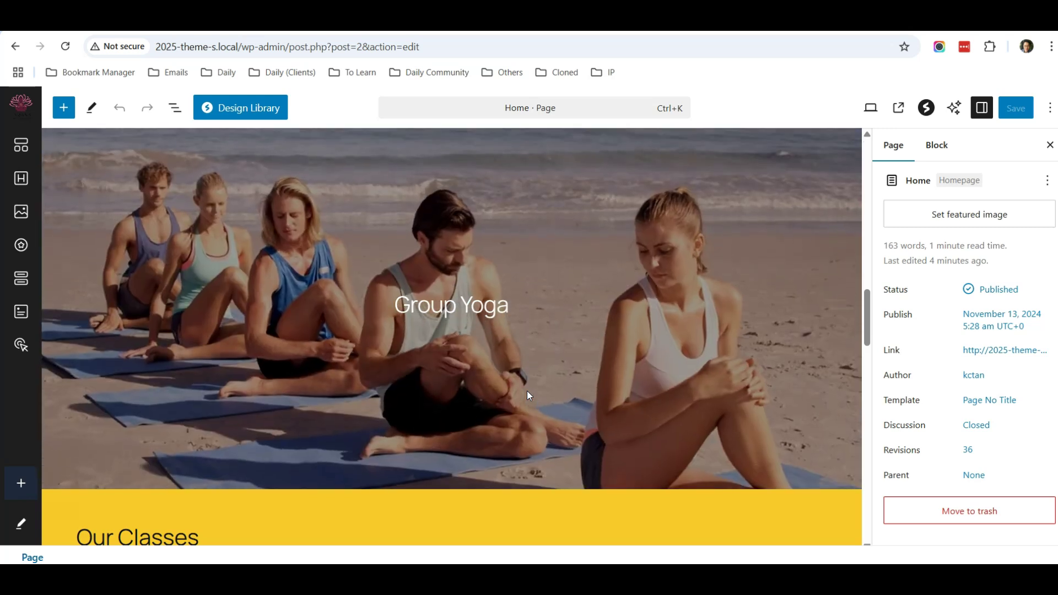
scroll(527, 396, up, 1)
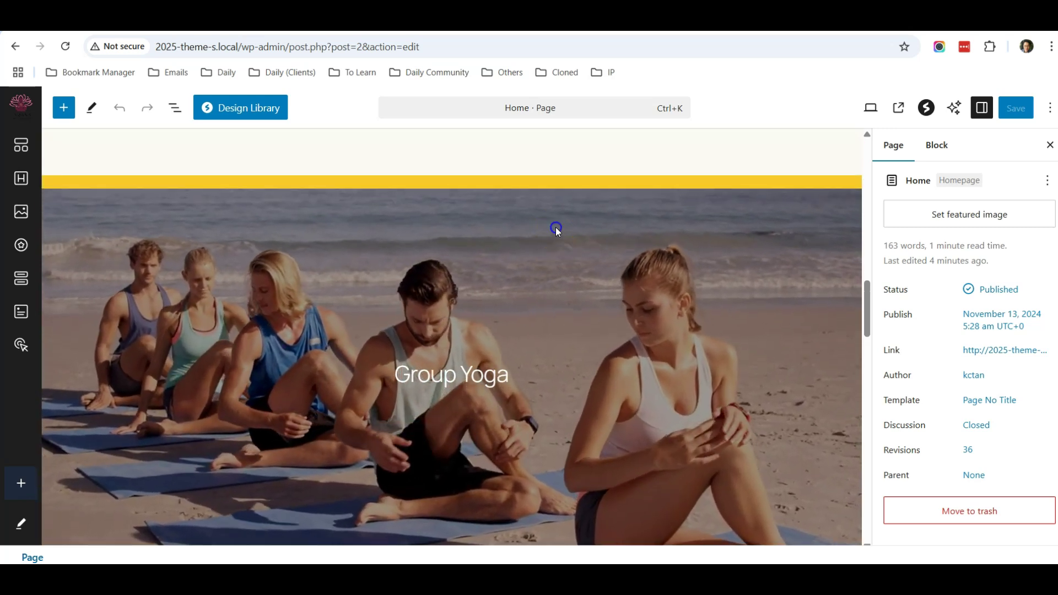
Step: Switch on Hide on Mobile in the Group Yoga cover's Advanced settings and save the Home page
click(555, 227)
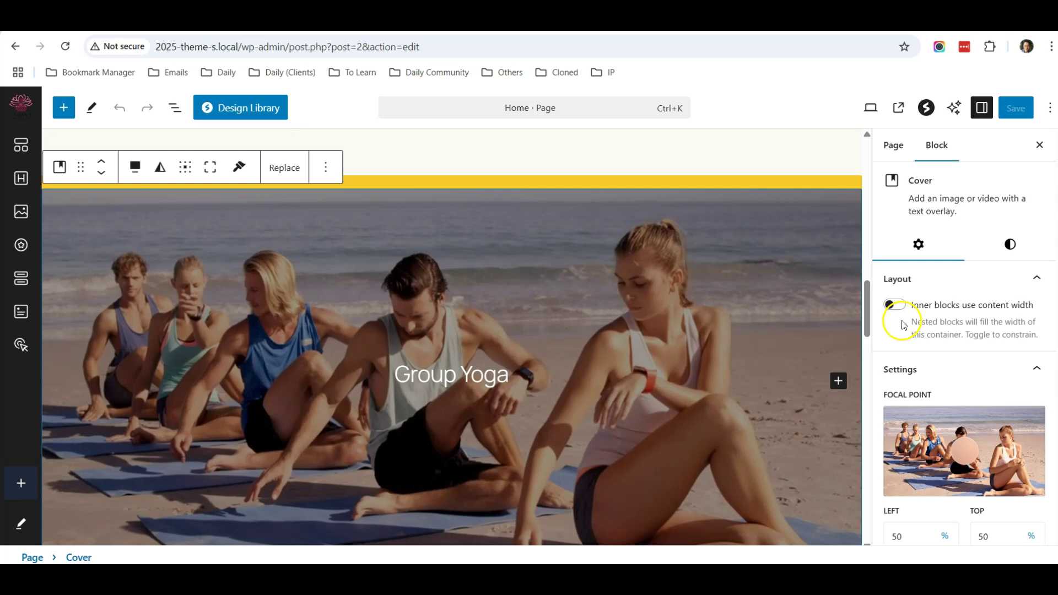
scroll(977, 352, down, 1)
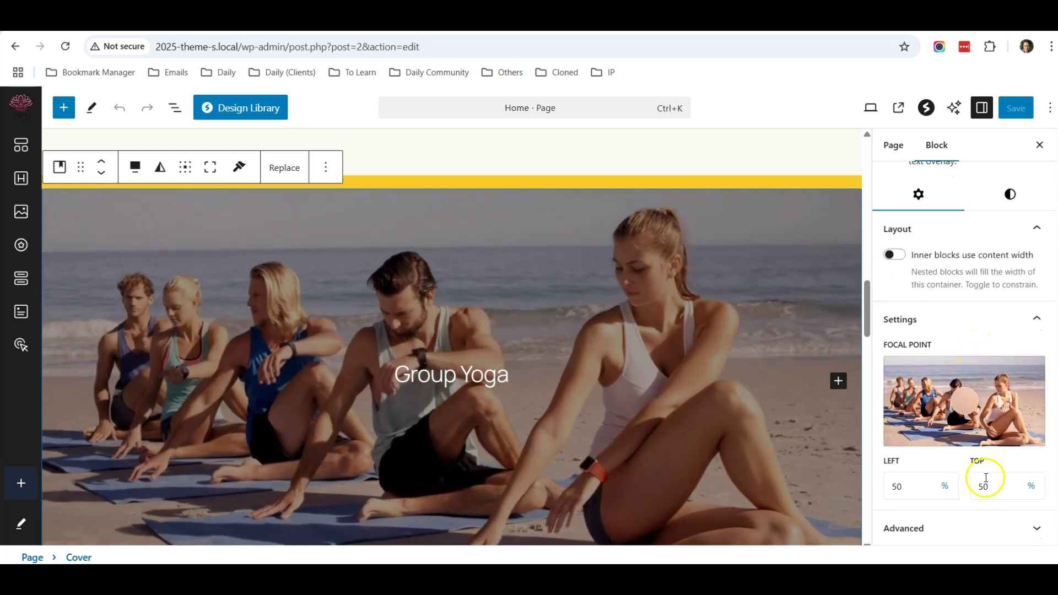
click(949, 528)
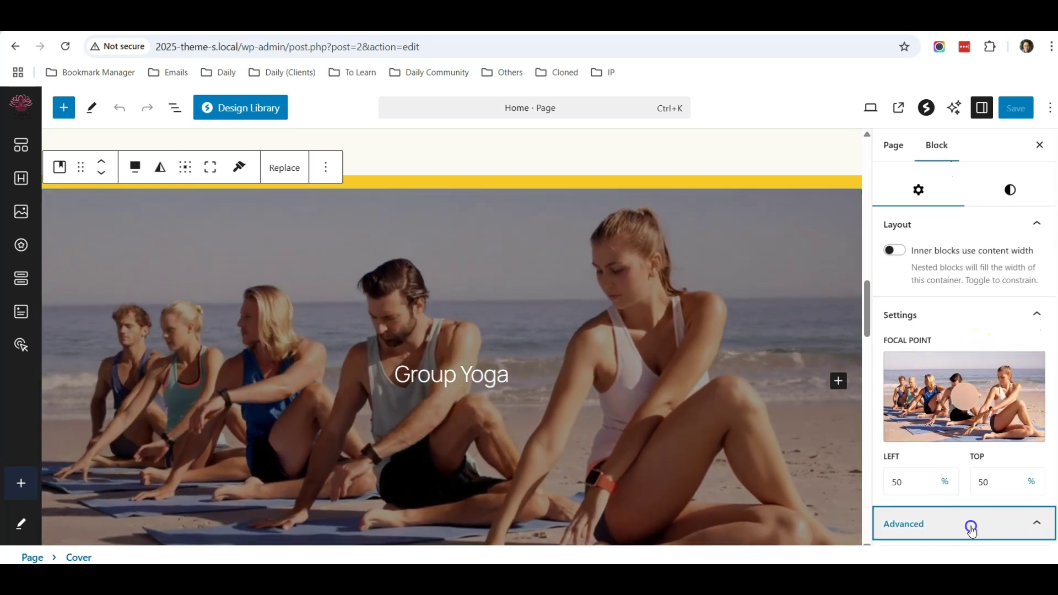
scroll(965, 436, down, 5)
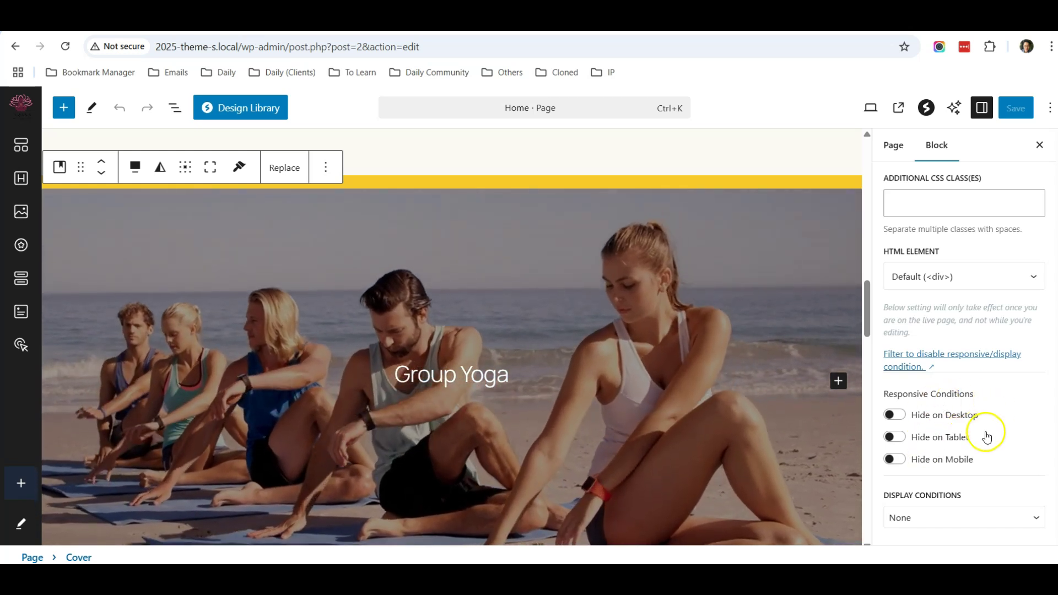
click(944, 466)
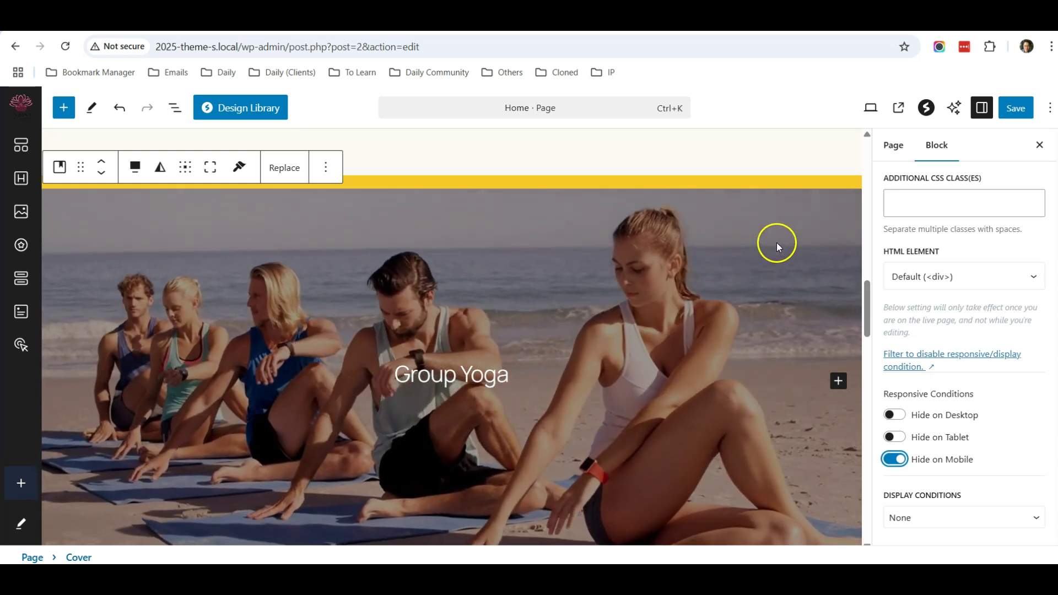
click(1026, 114)
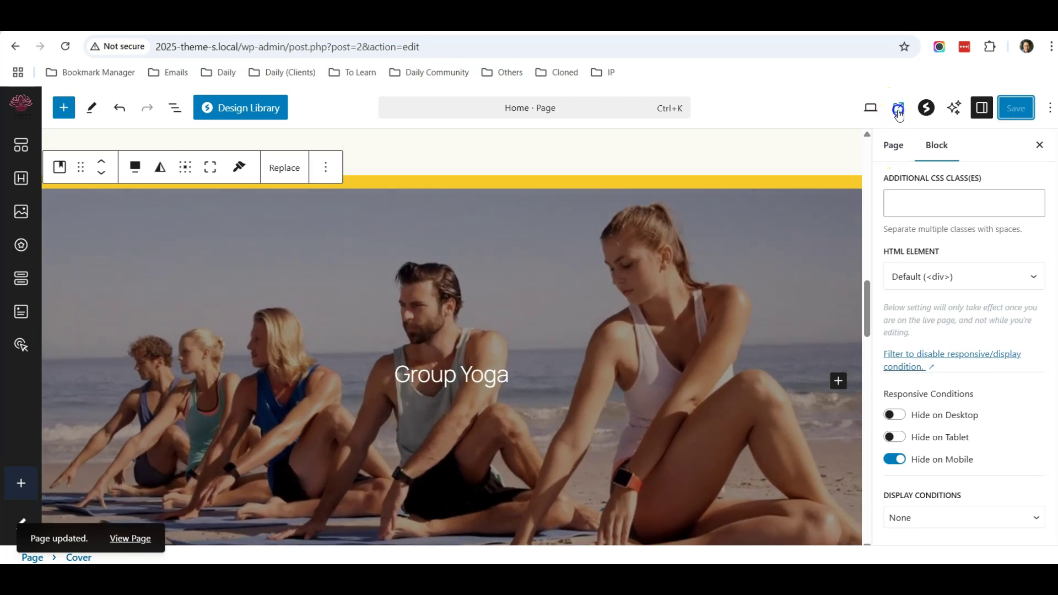
Step: Open the saved Home page live, scroll down, and narrow the browser window to mobile width
click(898, 108)
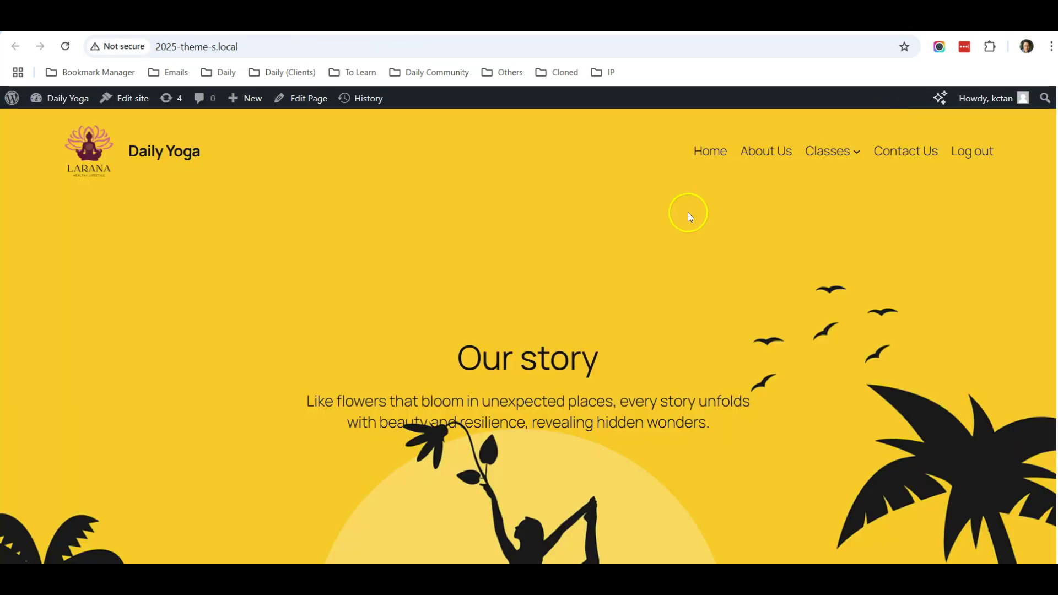
scroll(609, 246, down, 8)
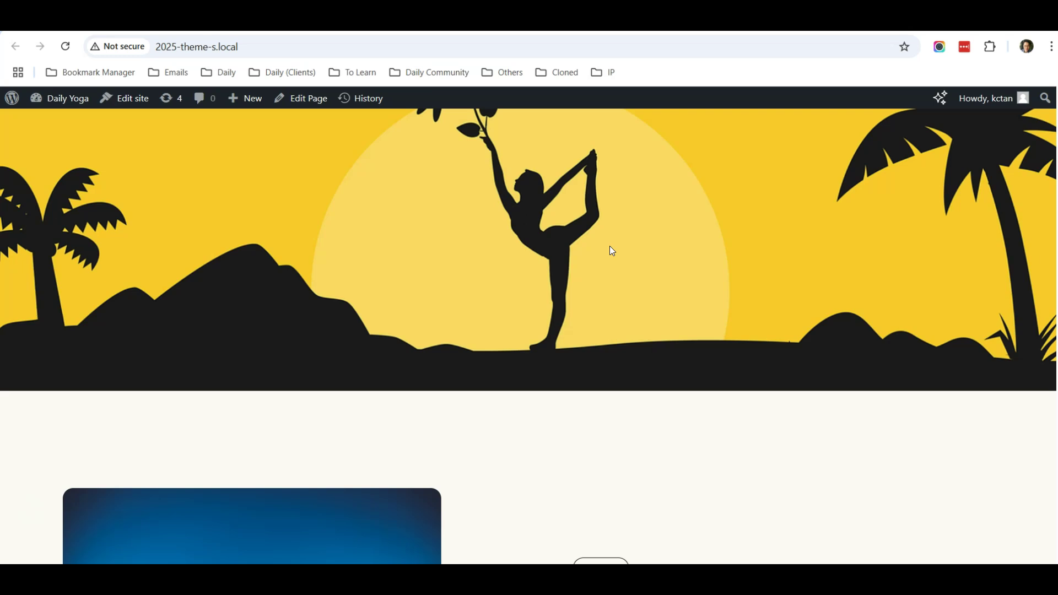
scroll(612, 251, down, 10)
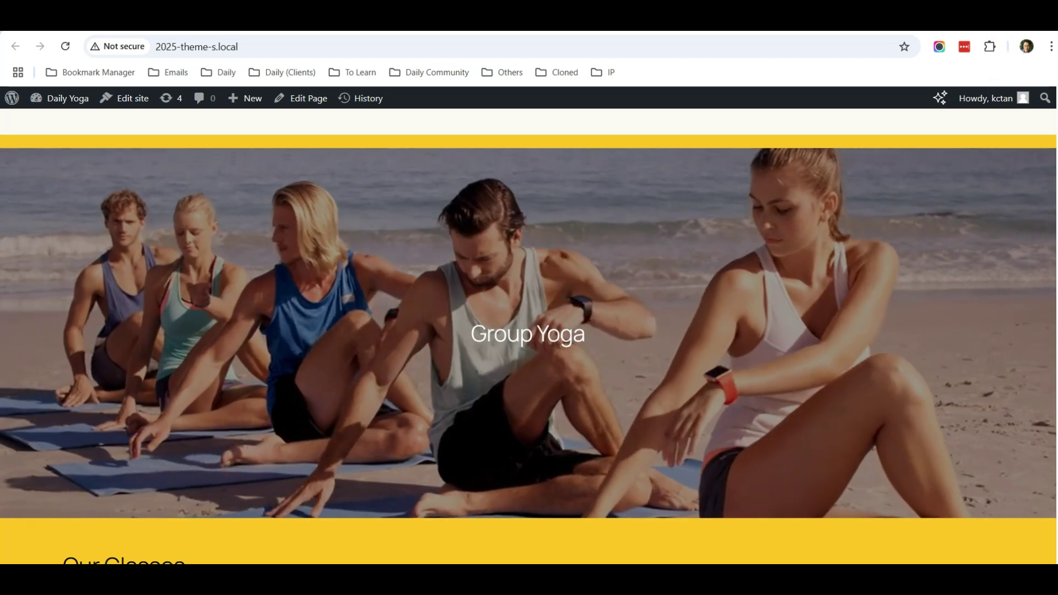
click(1014, 25)
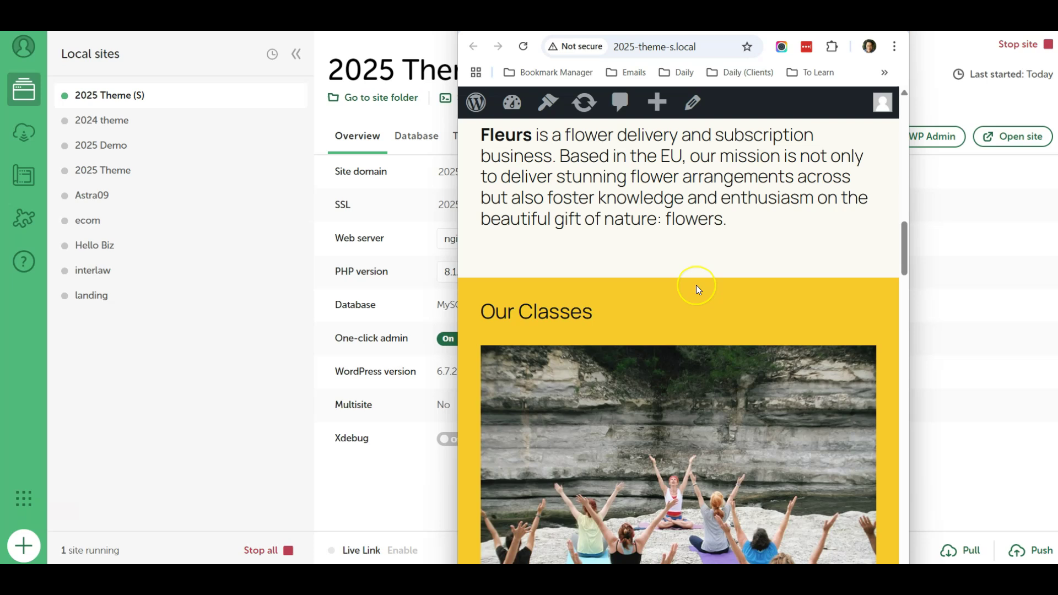
scroll(696, 292, up, 12)
scroll(696, 285, up, 3)
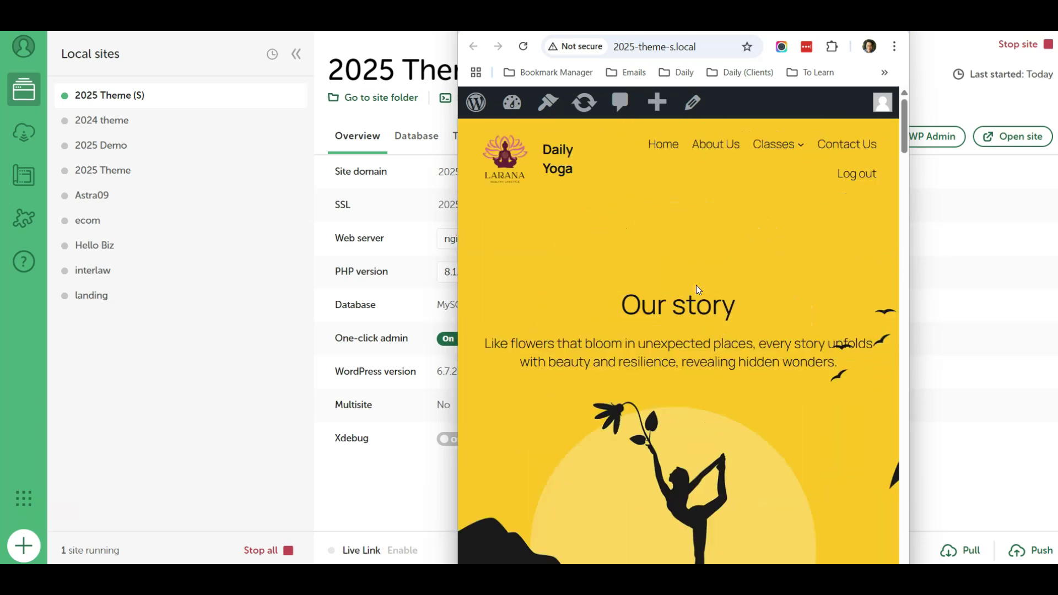
scroll(689, 276, down, 10)
scroll(682, 268, down, 15)
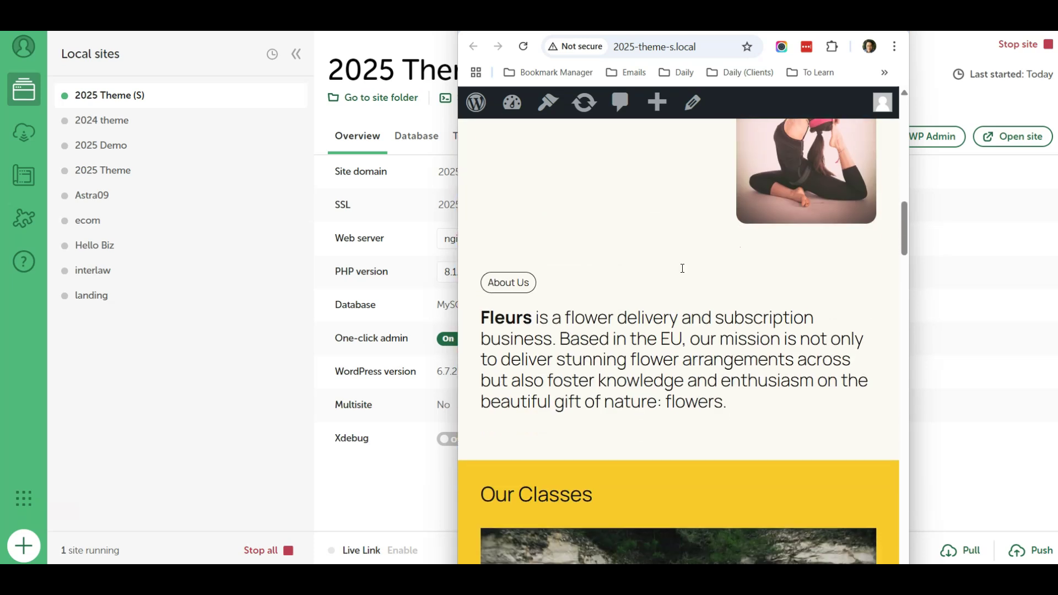
scroll(682, 268, down, 15)
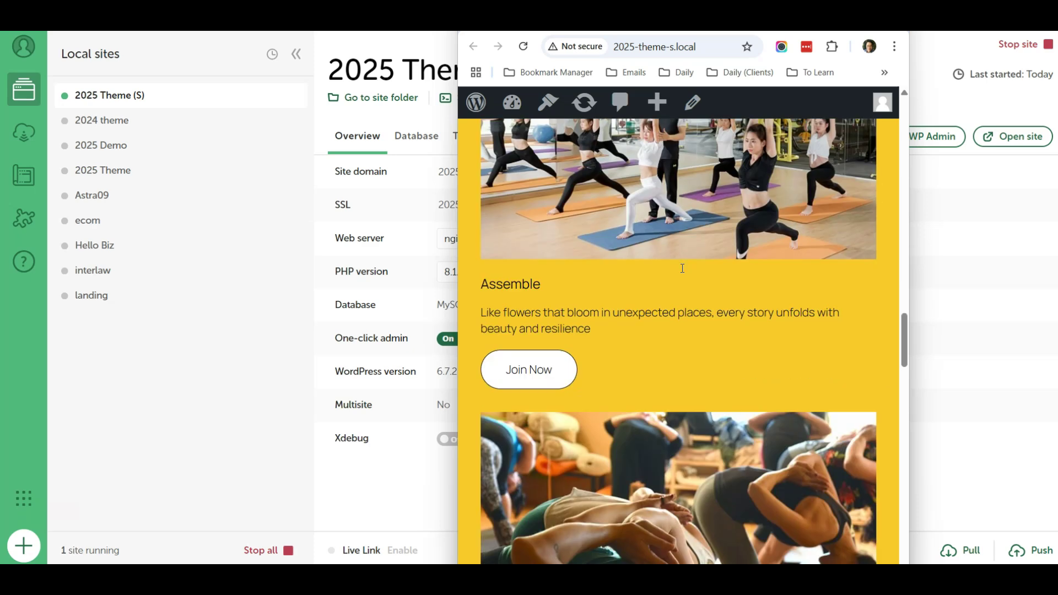
scroll(682, 268, up, 15)
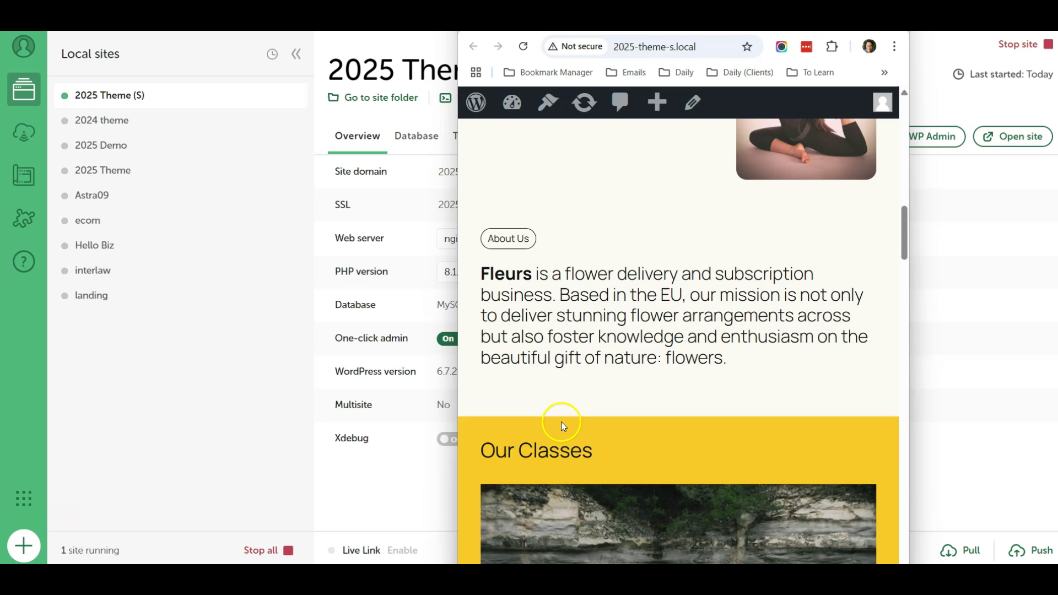
scroll(557, 408, down, 1)
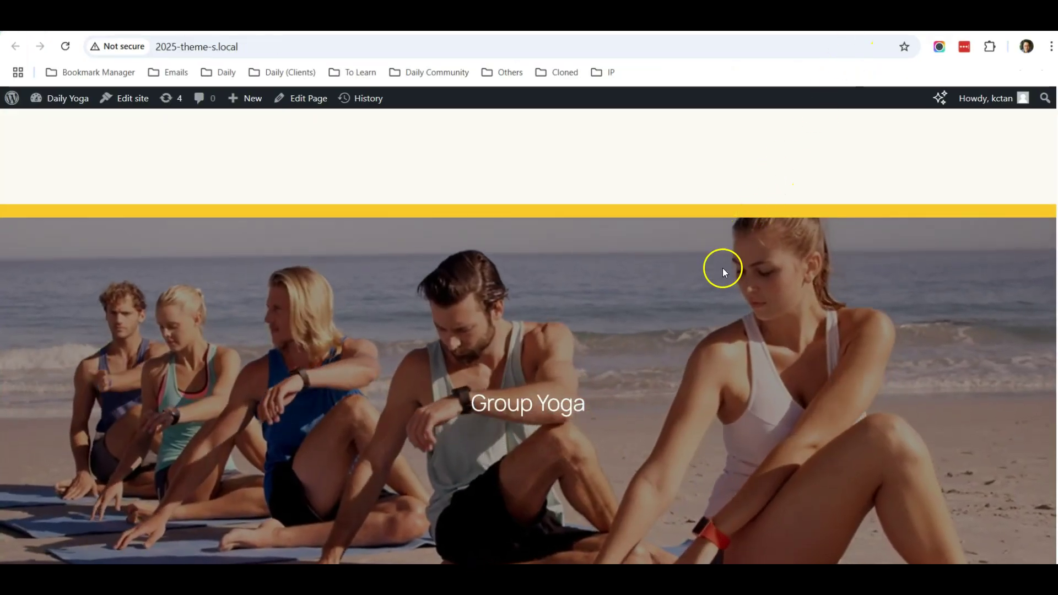
Step: Scroll through the Home page in the editor to review the Group Yoga cover section
scroll(711, 284, down, 1)
scroll(546, 306, down, 2)
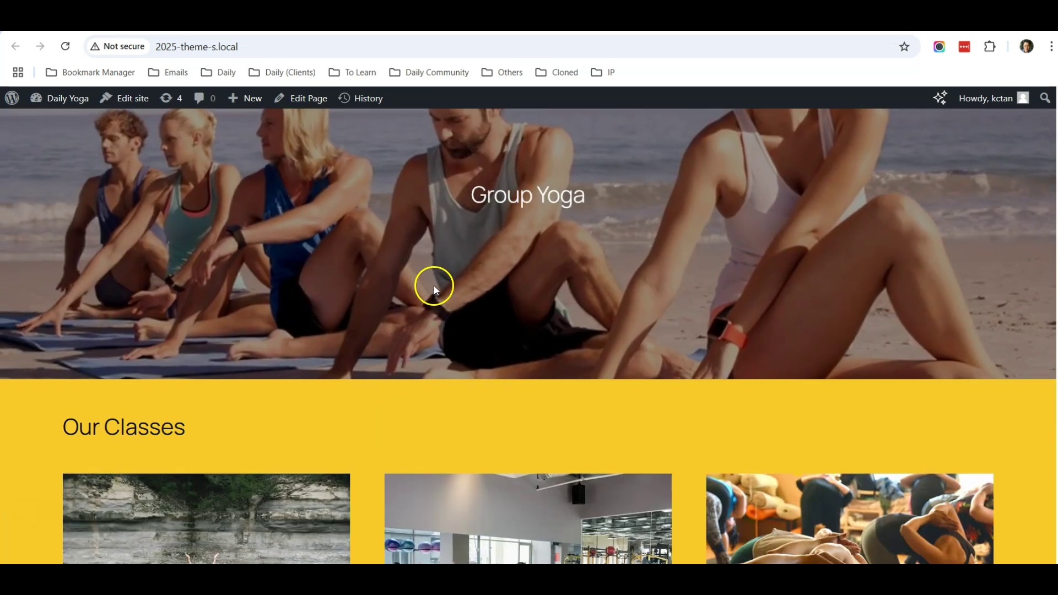
scroll(339, 412, up, 7)
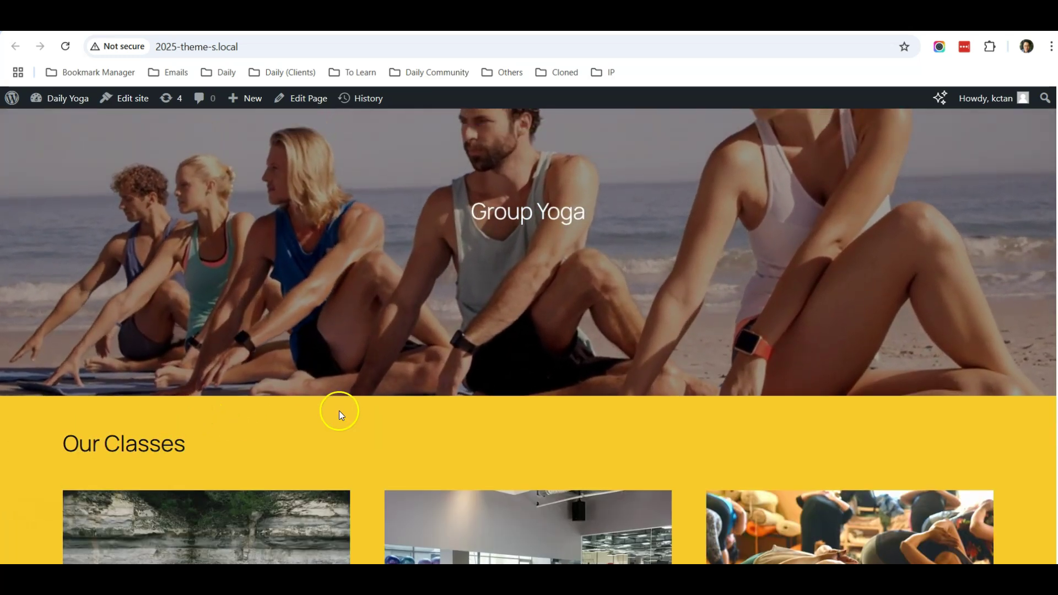
scroll(531, 393, up, 8)
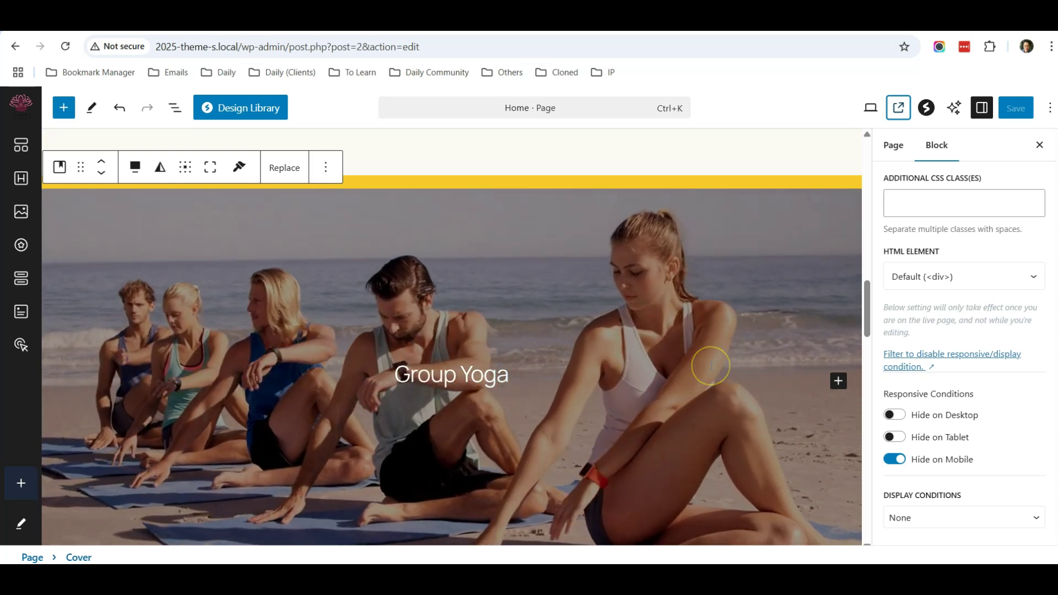
Step: Turn off Hide on Mobile for the Group Yoga cover and save the Home page
click(894, 459)
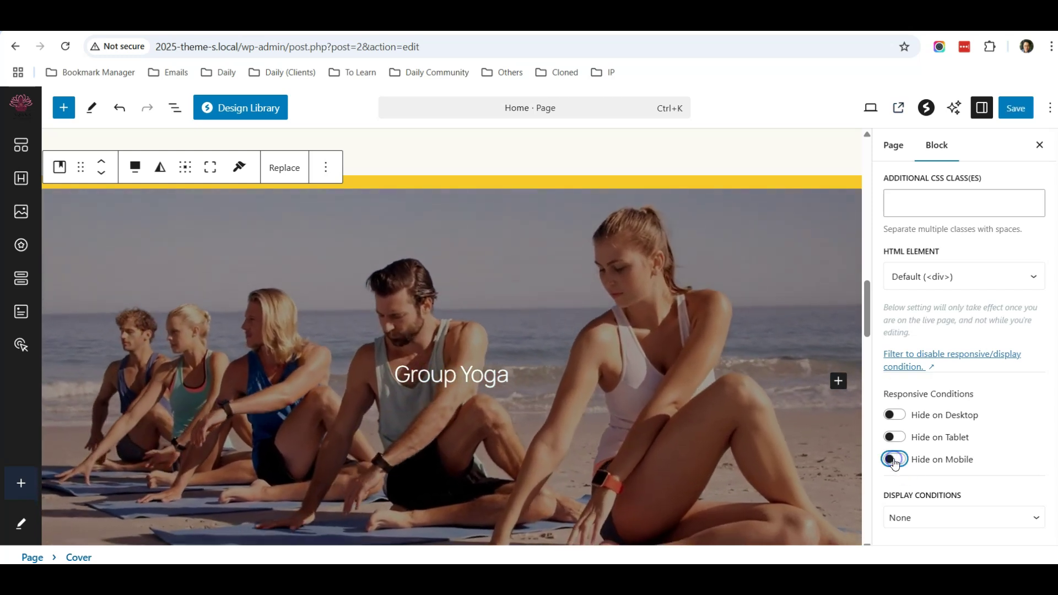
click(1016, 108)
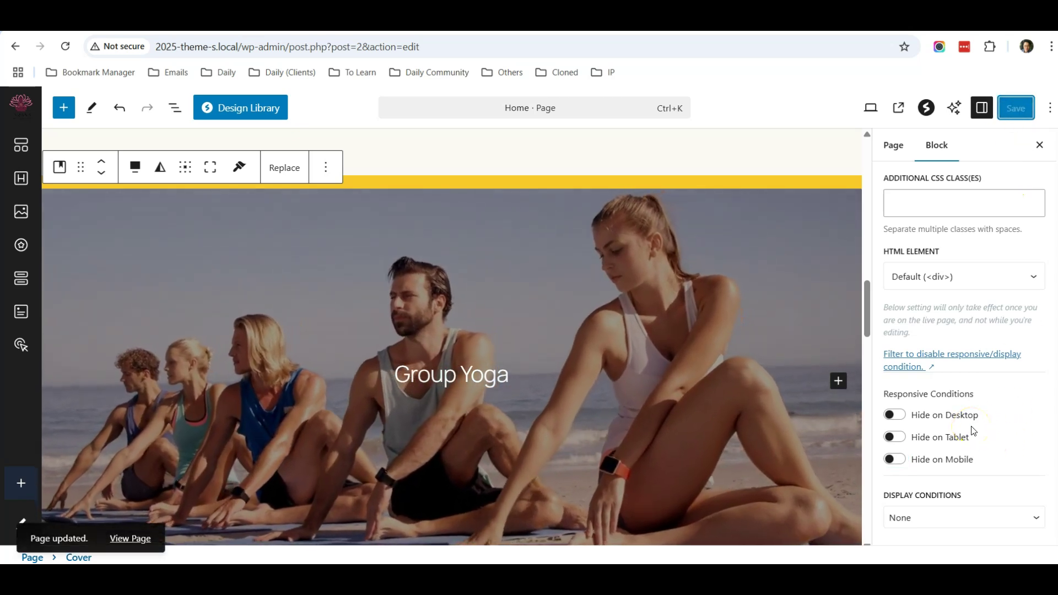
scroll(735, 365, up, 10)
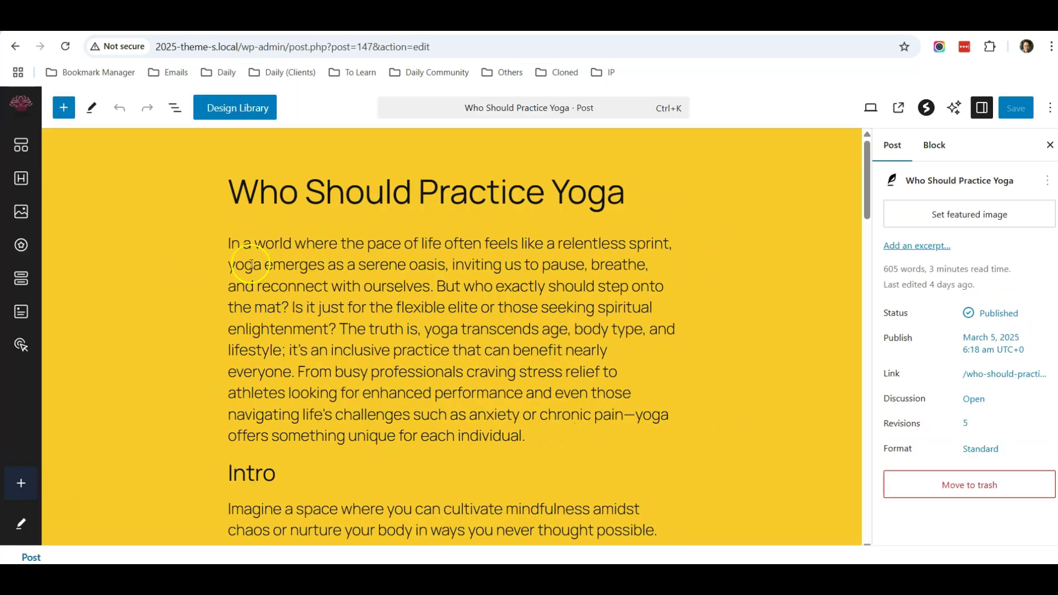
Step: Insert a Table Of Contents block below the post title using the /table command
scroll(423, 253, down, 20)
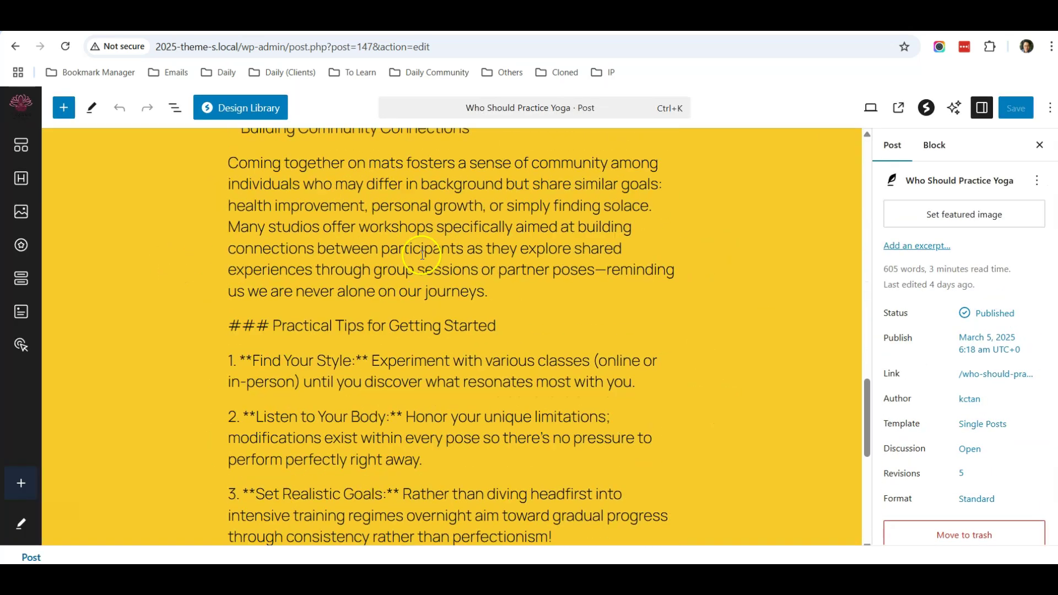
scroll(422, 253, down, 2)
scroll(401, 262, up, 15)
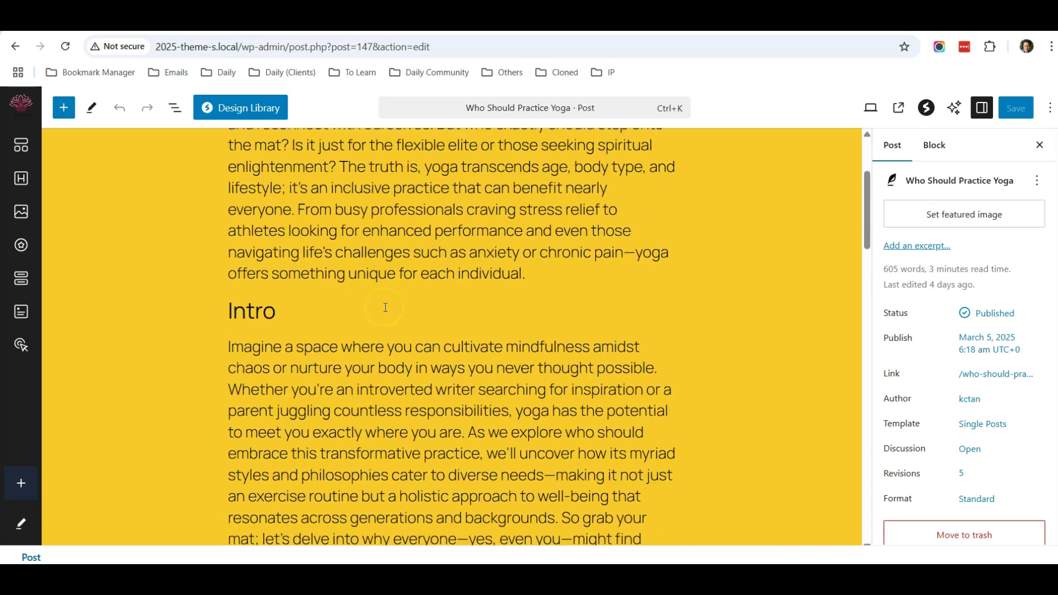
scroll(386, 308, up, 3)
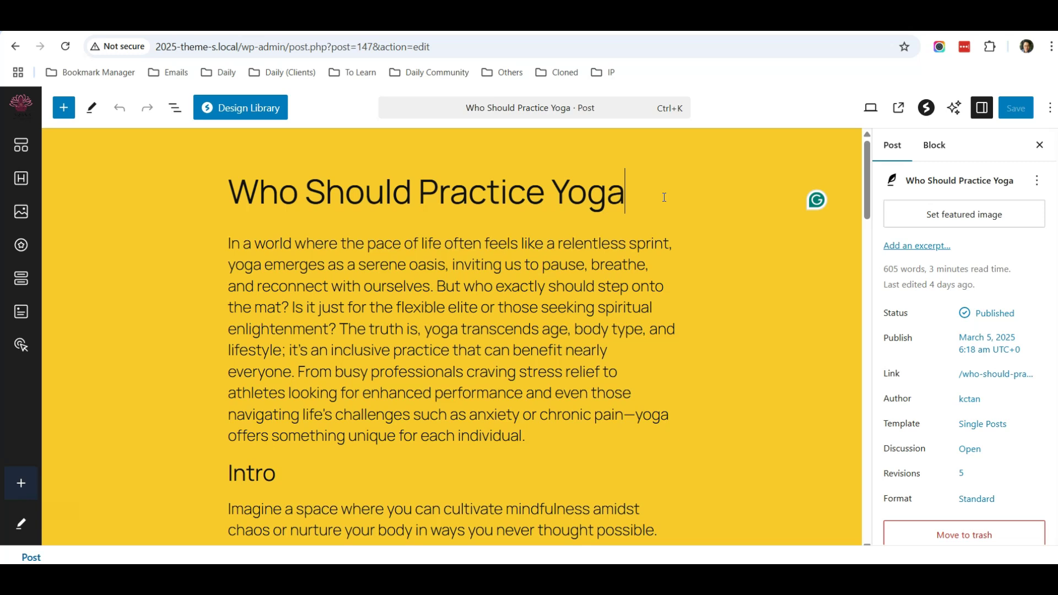
key(Return)
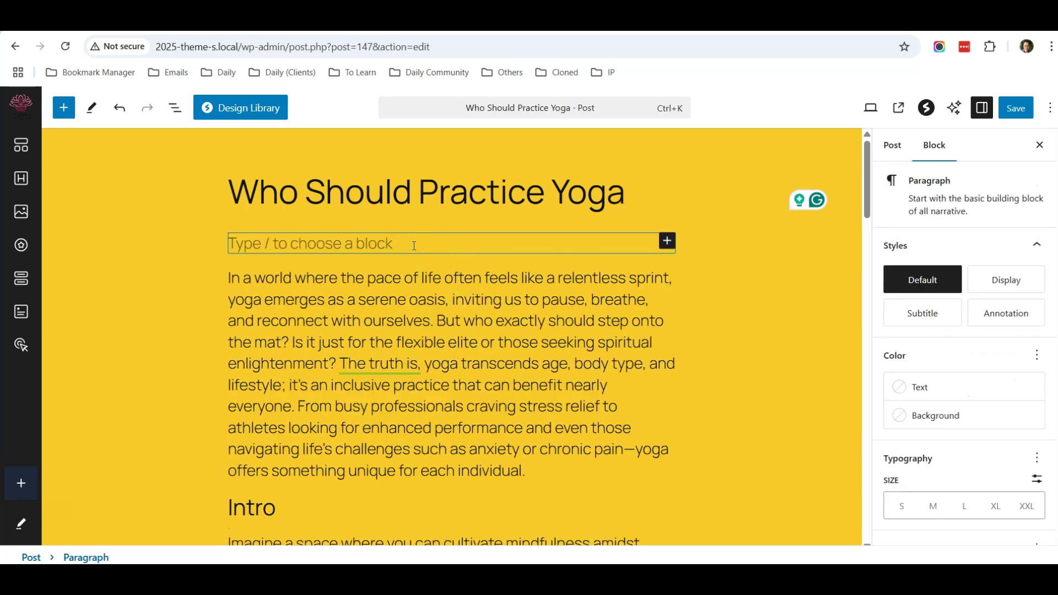
text(/)
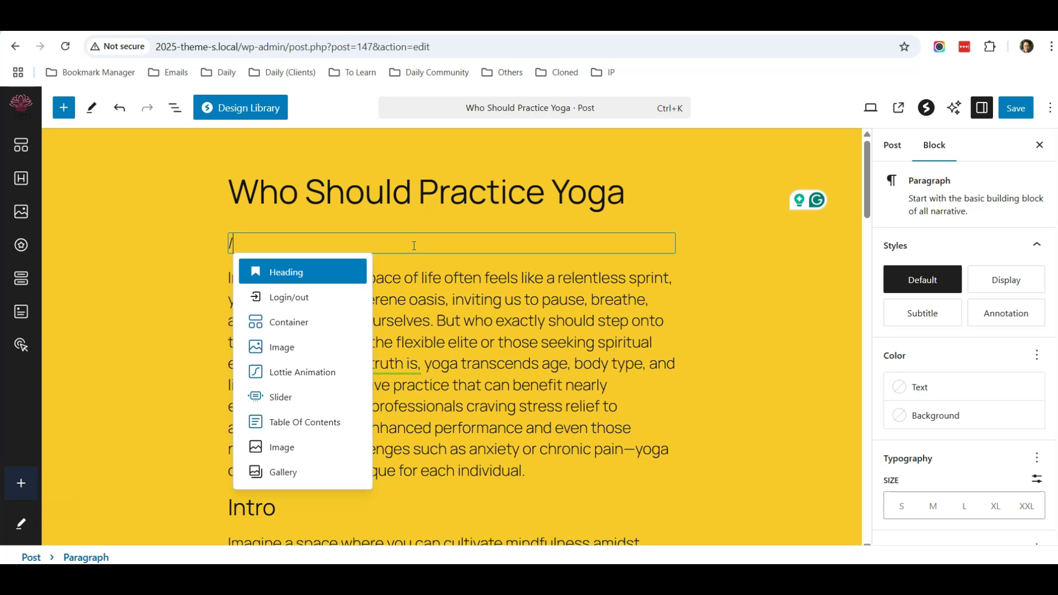
text(table)
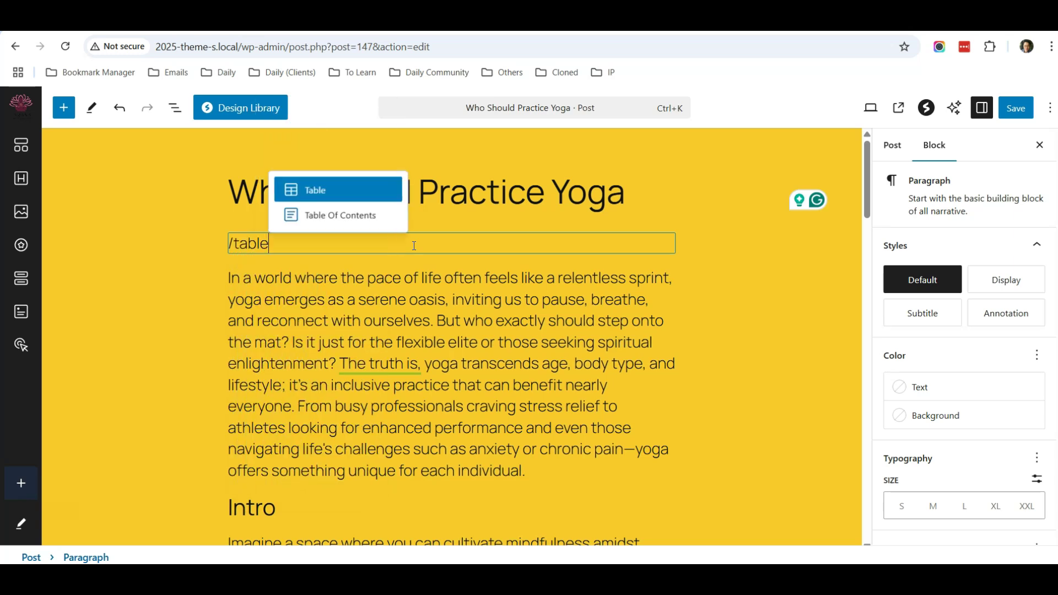
click(329, 216)
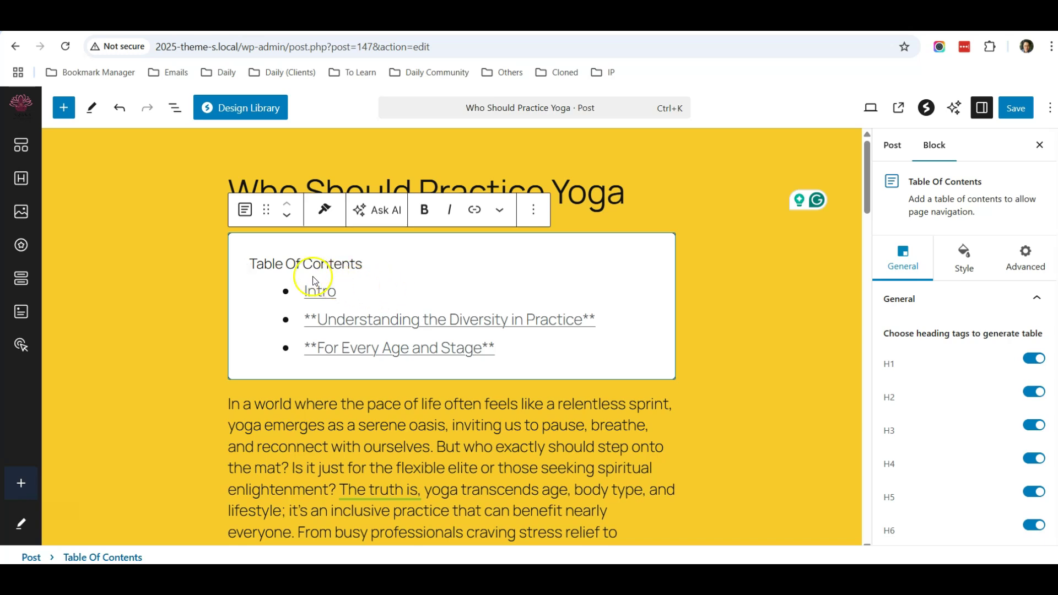
Step: Inspect the Intro and Understanding the Diversity in Practice headings' block settings
scroll(362, 286, down, 1)
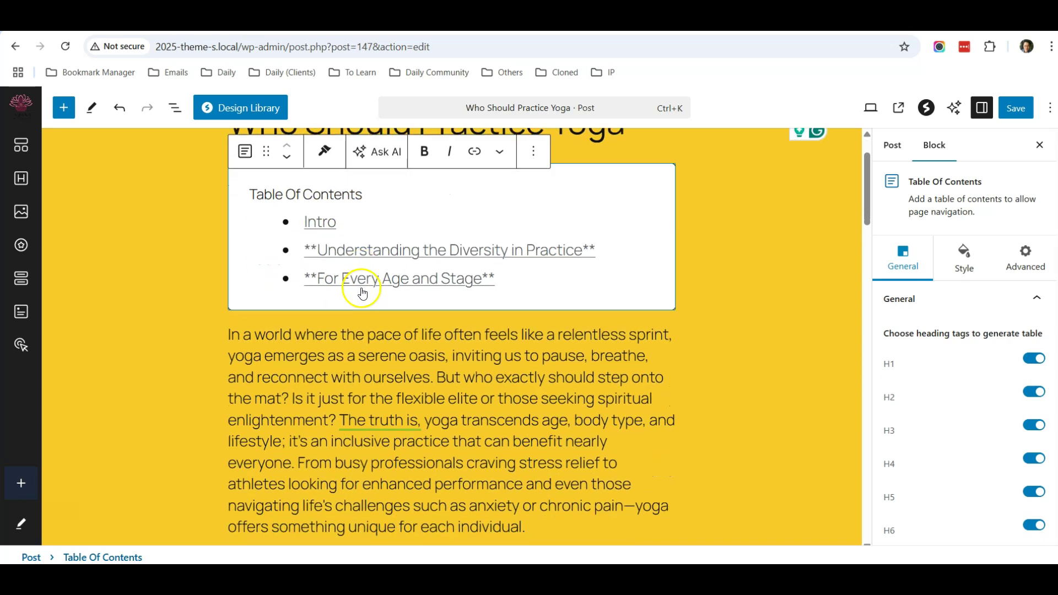
scroll(361, 292, up, 1)
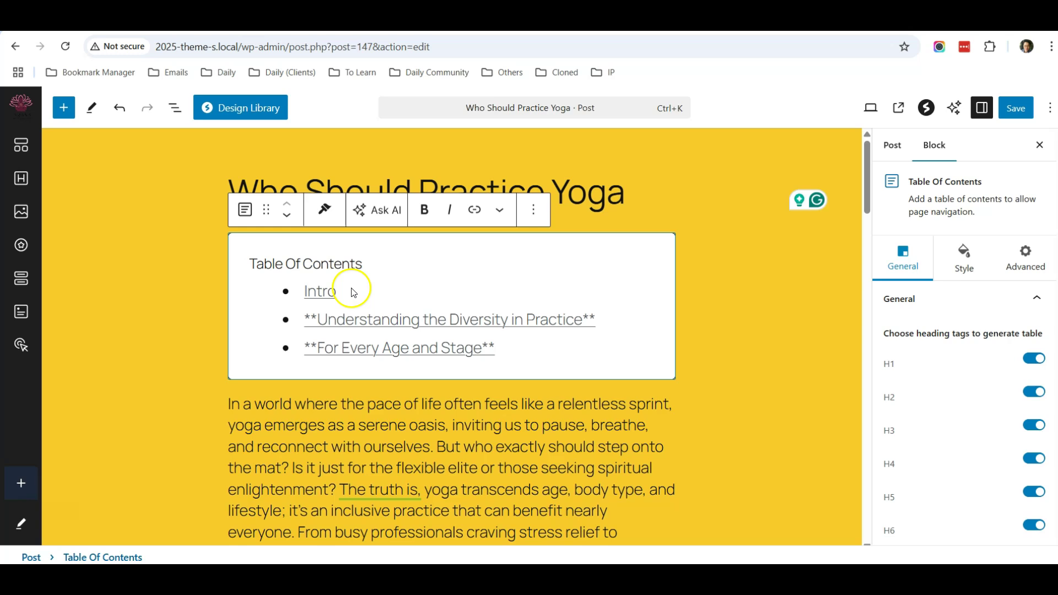
scroll(355, 283, down, 2)
scroll(349, 288, up, 2)
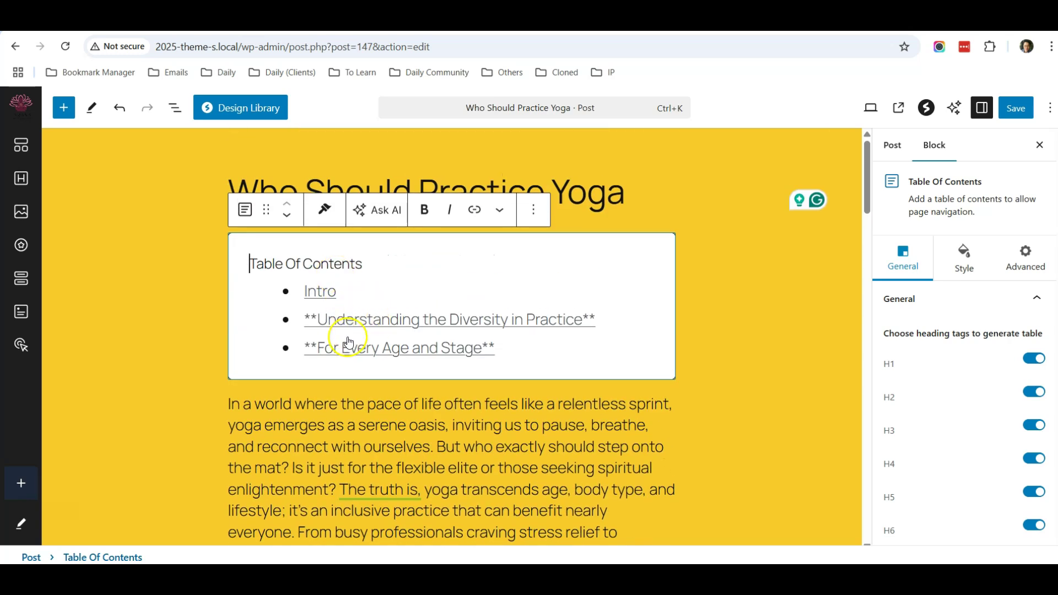
scroll(367, 408, down, 4)
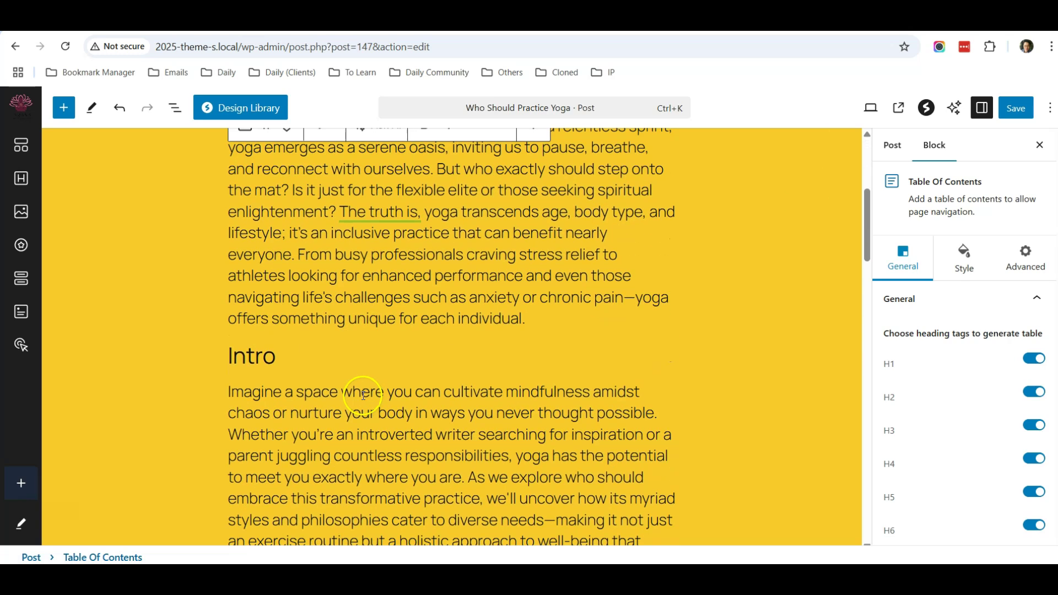
scroll(358, 397, up, 2)
scroll(337, 405, down, 1)
scroll(338, 405, down, 2)
click(263, 356)
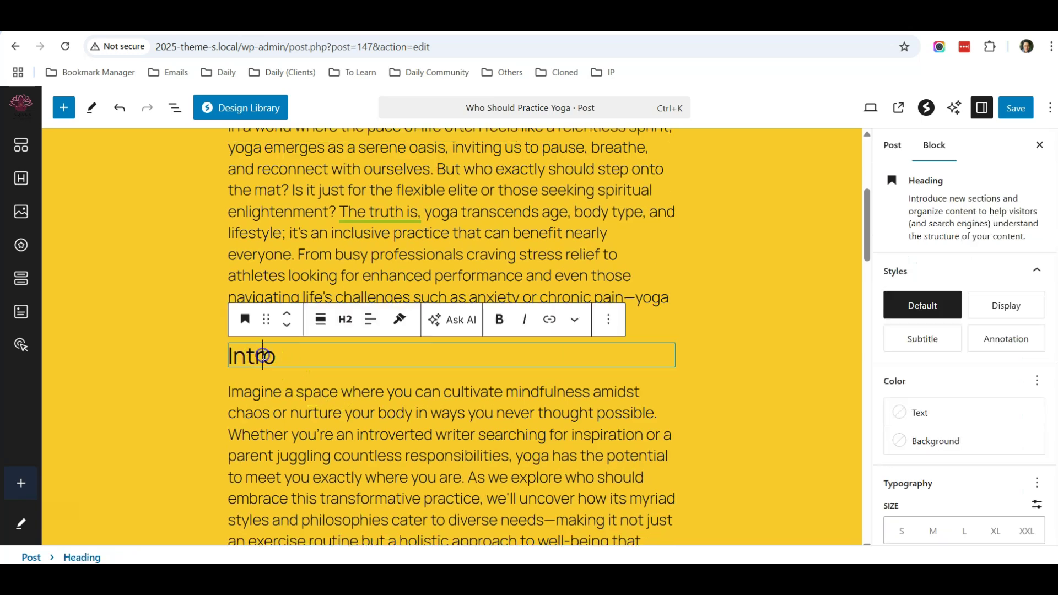
scroll(346, 331, down, 8)
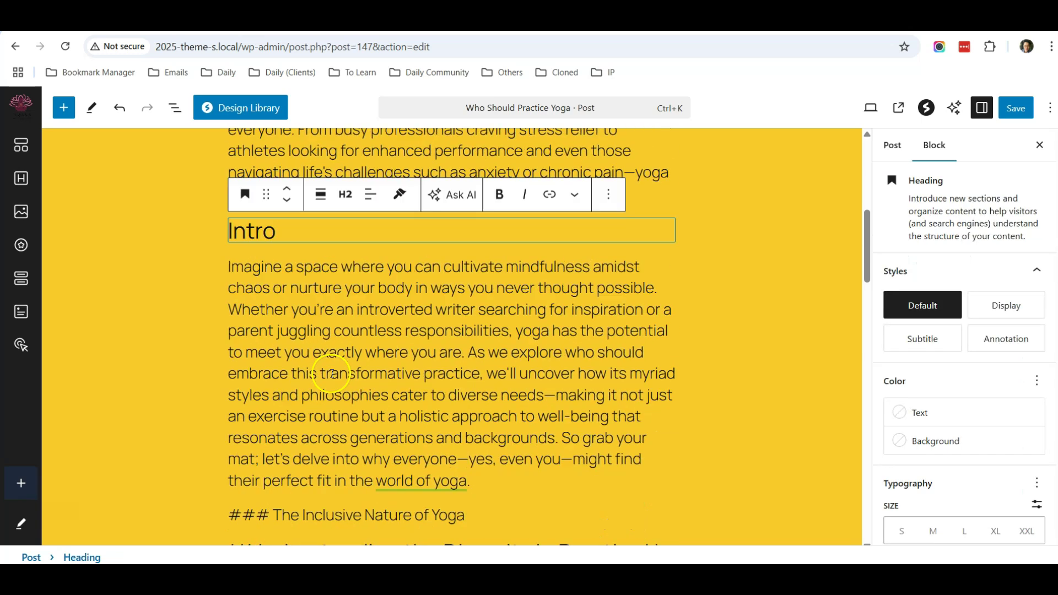
click(304, 265)
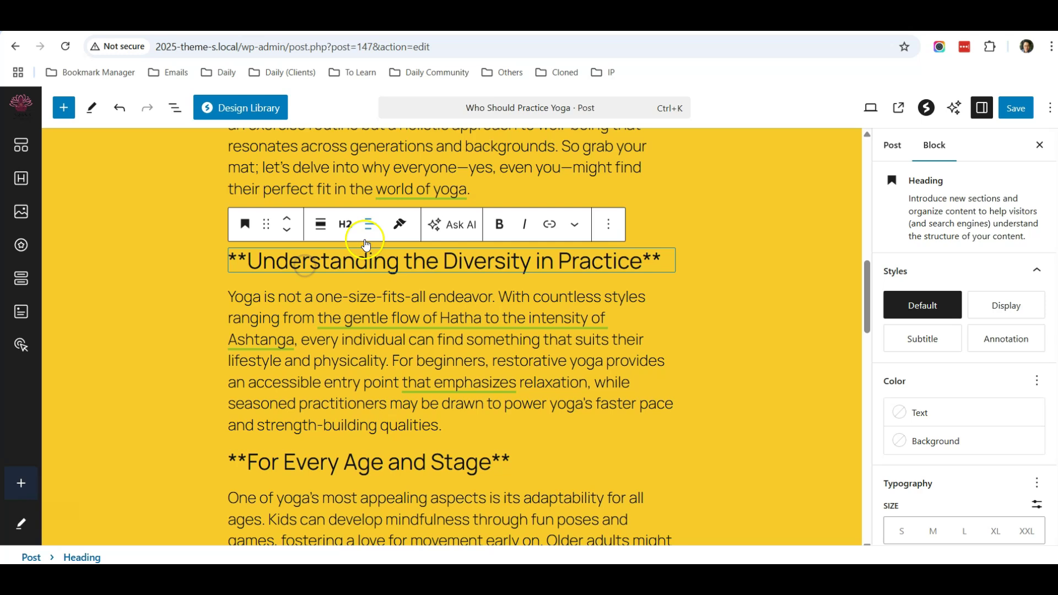
click(379, 332)
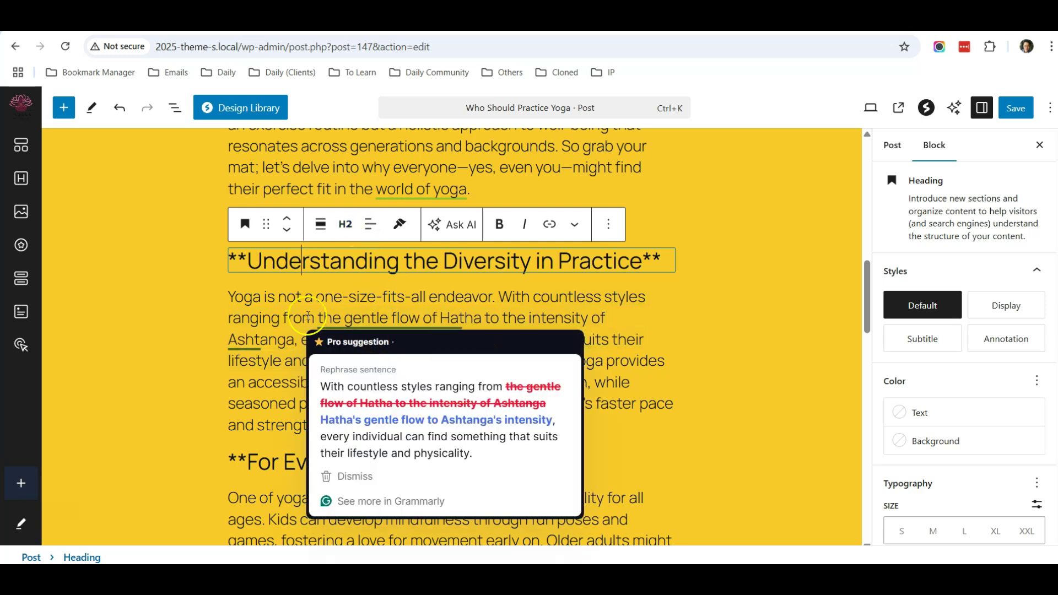
scroll(178, 299, up, 2)
scroll(213, 315, up, 10)
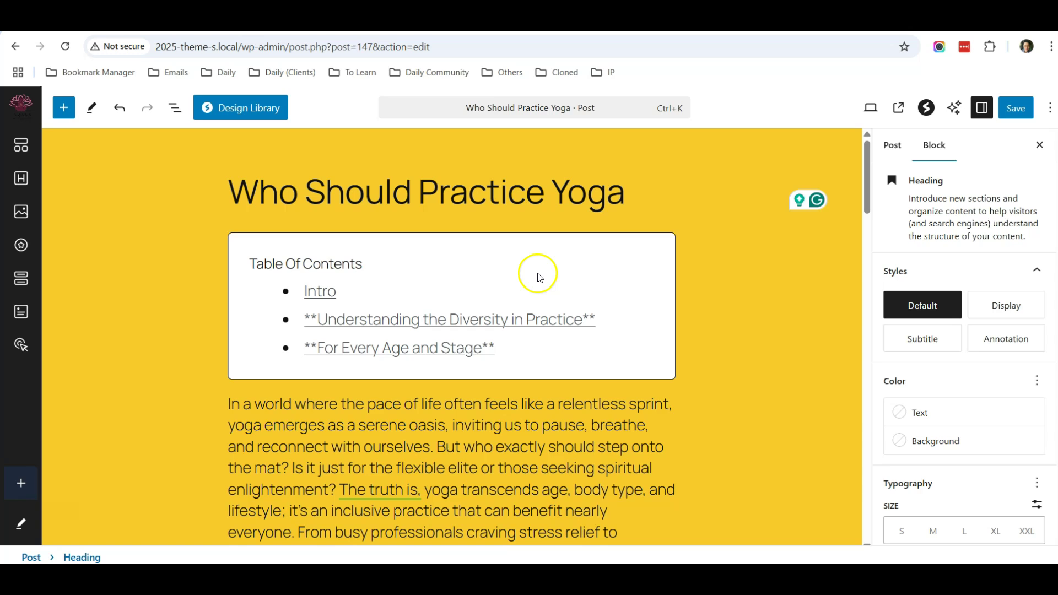
Step: Try red and pale pink backgrounds on the Table Of Contents, then reset it to white
click(495, 257)
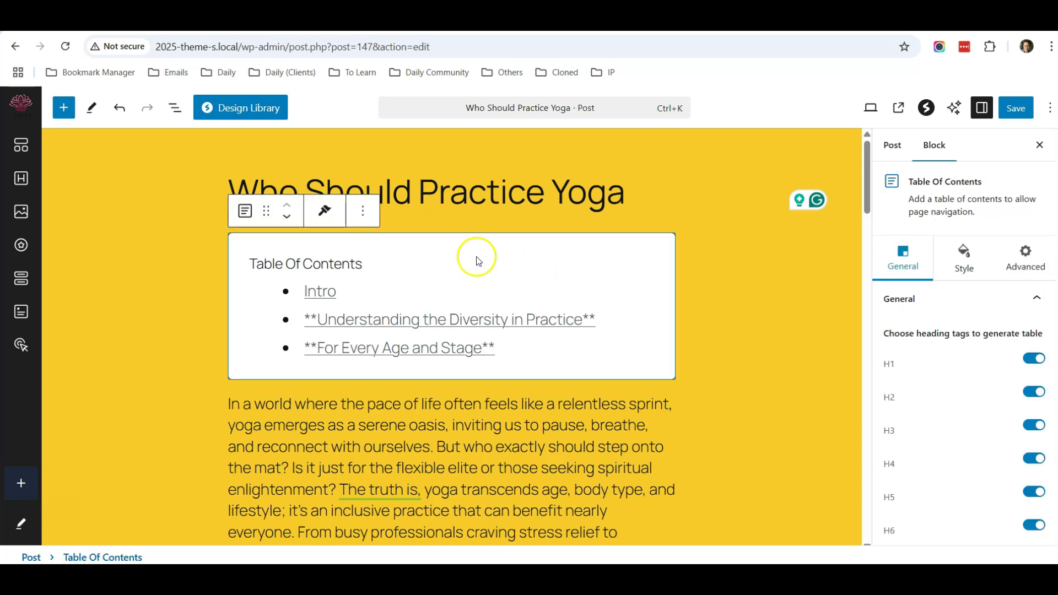
scroll(968, 323, down, 2)
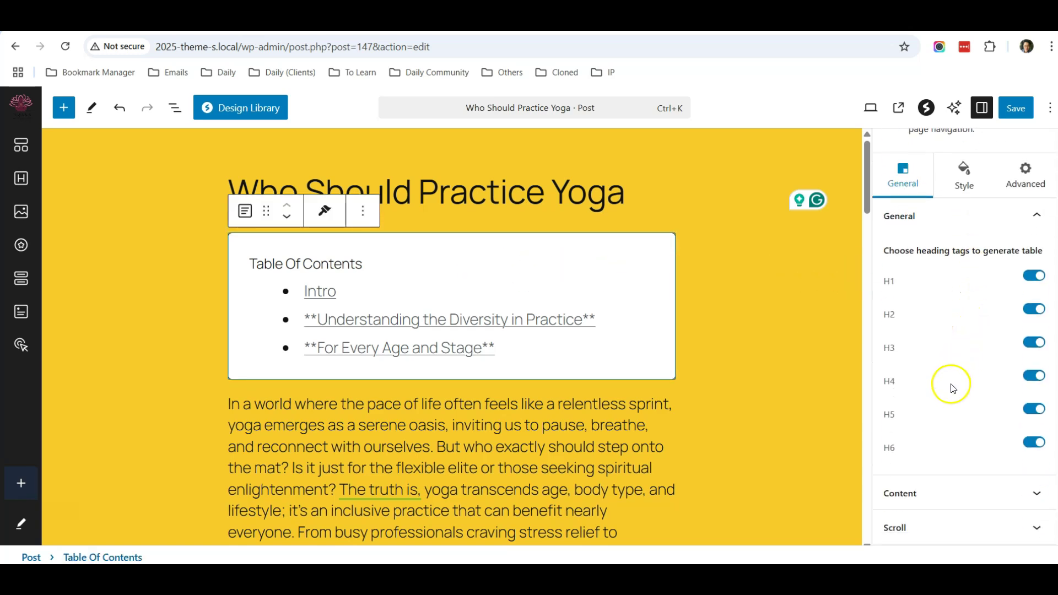
scroll(945, 392, up, 2)
click(961, 273)
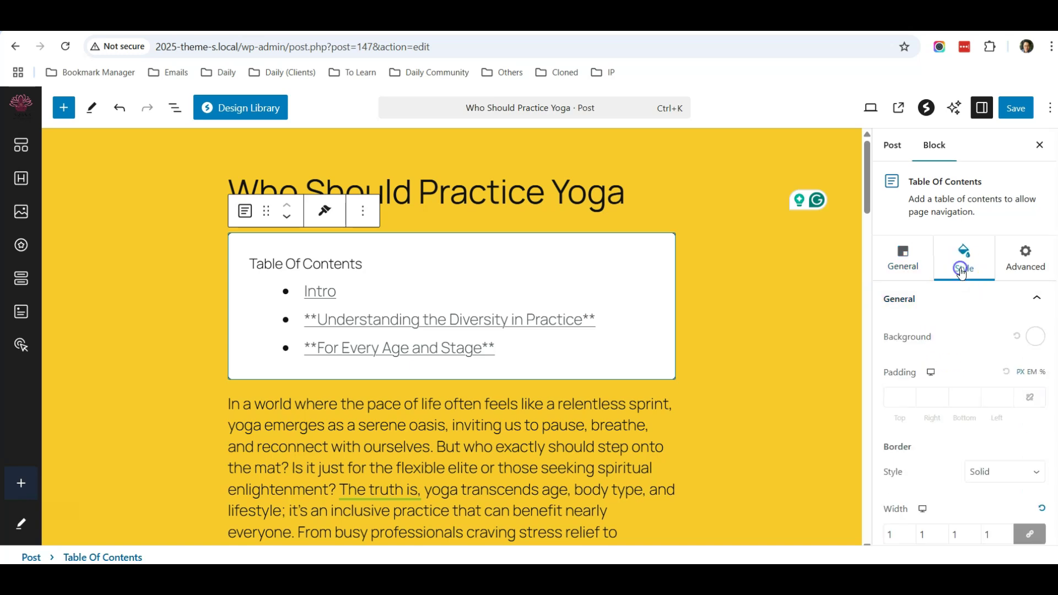
click(1034, 338)
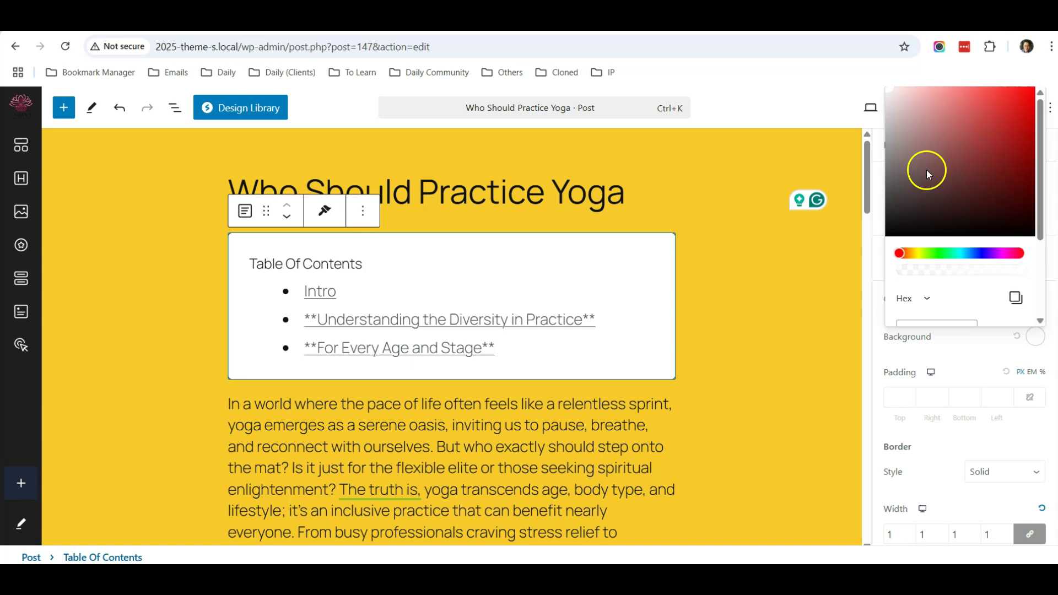
drag(927, 174, 1004, 103)
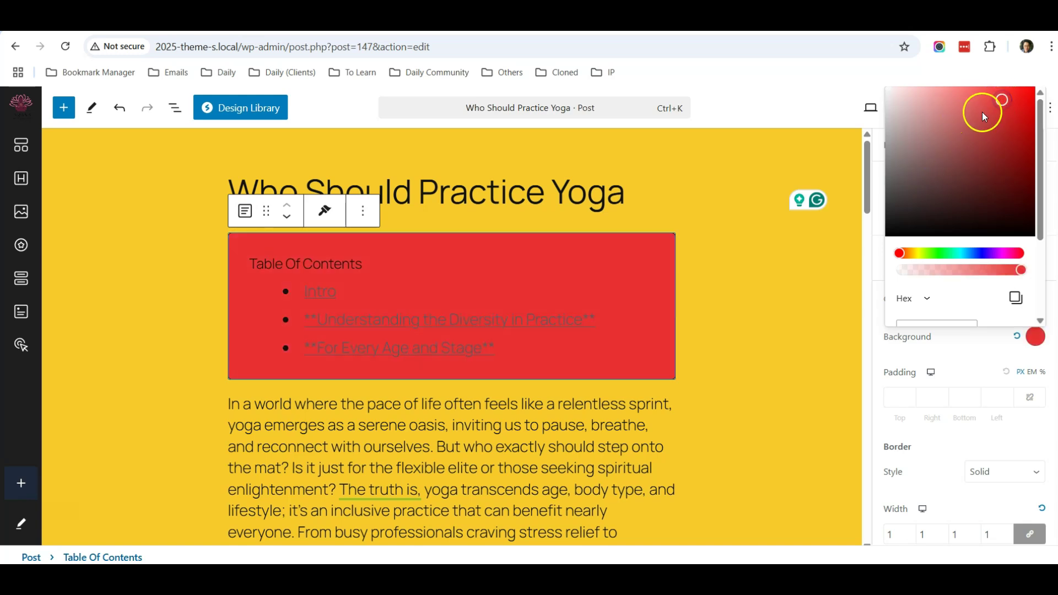
click(944, 107)
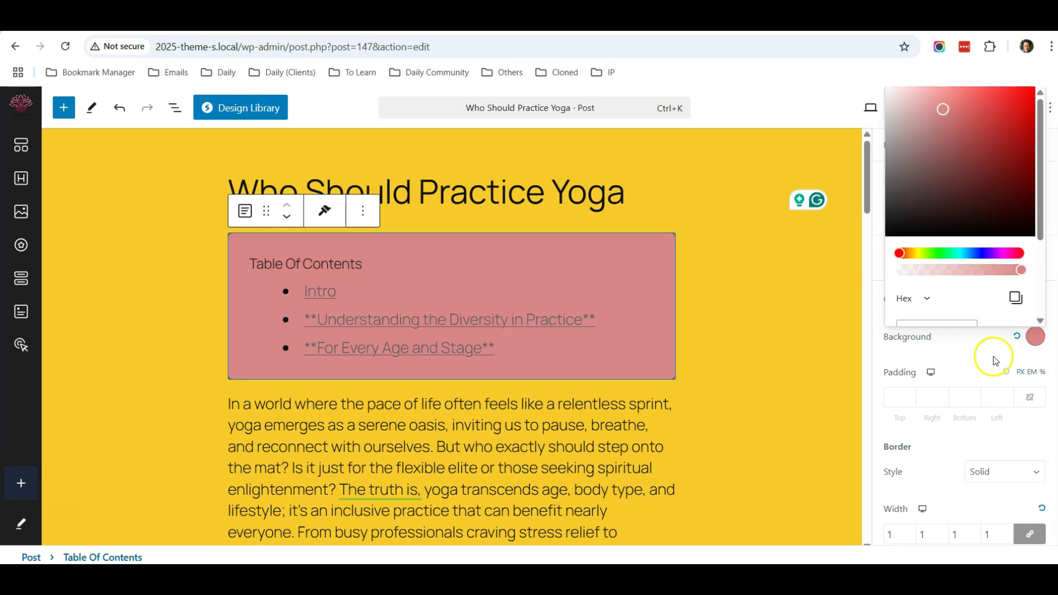
scroll(996, 300, down, 2)
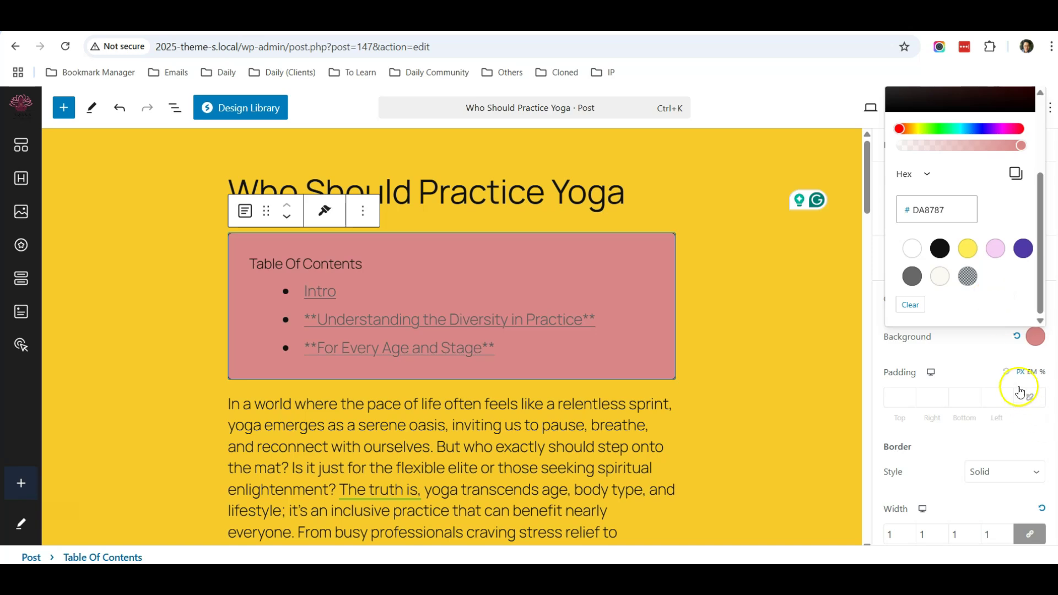
click(1018, 338)
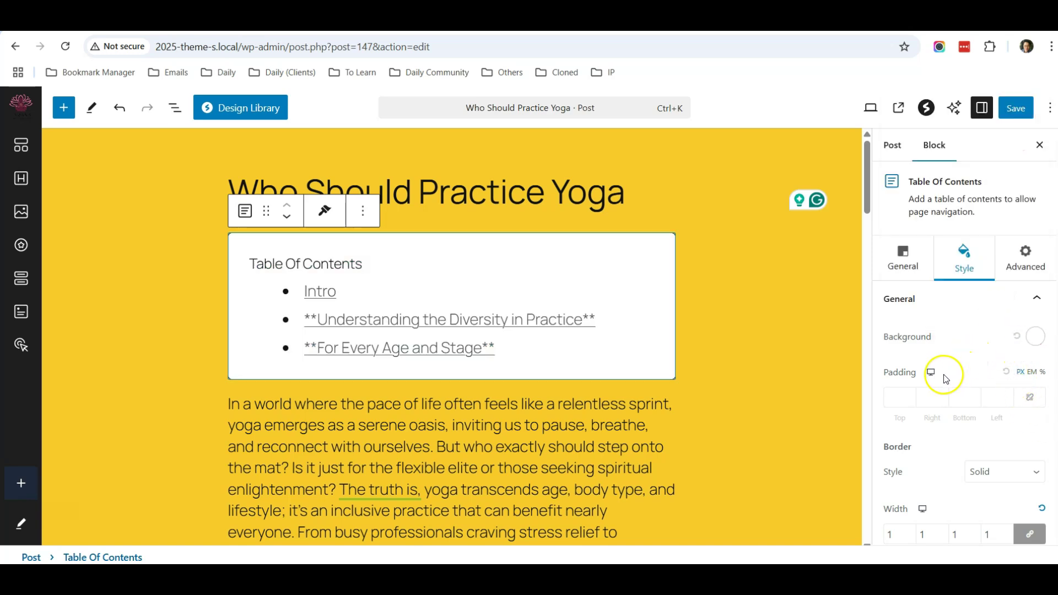
scroll(901, 372, down, 2)
scroll(909, 345, down, 2)
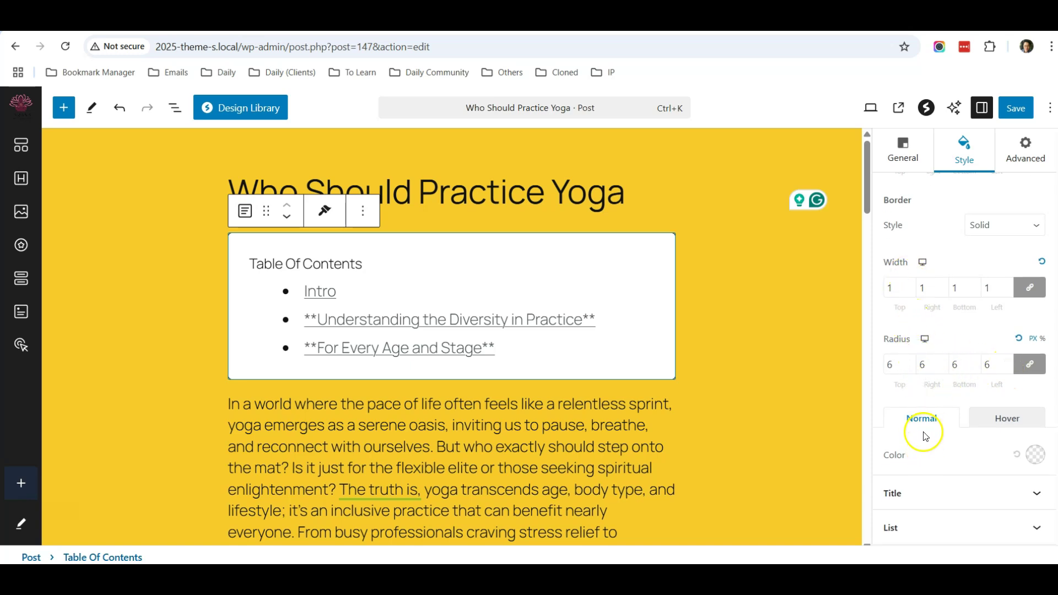
scroll(923, 427, up, 5)
Step: Review the Table Of Contents' 100% custom width and its Smooth Scroll at 30 px offset
click(914, 265)
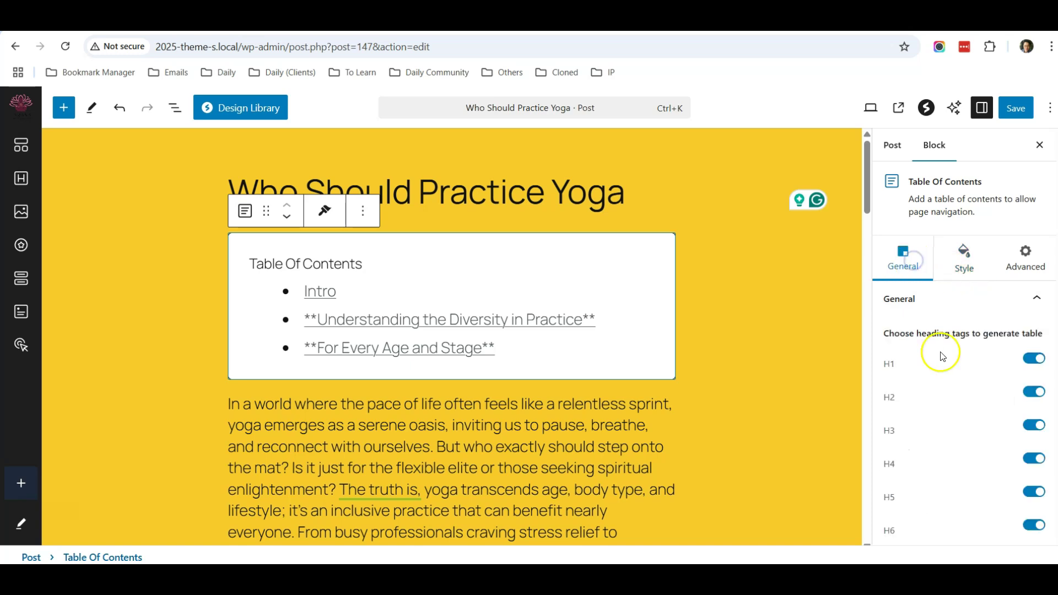
scroll(937, 349, down, 2)
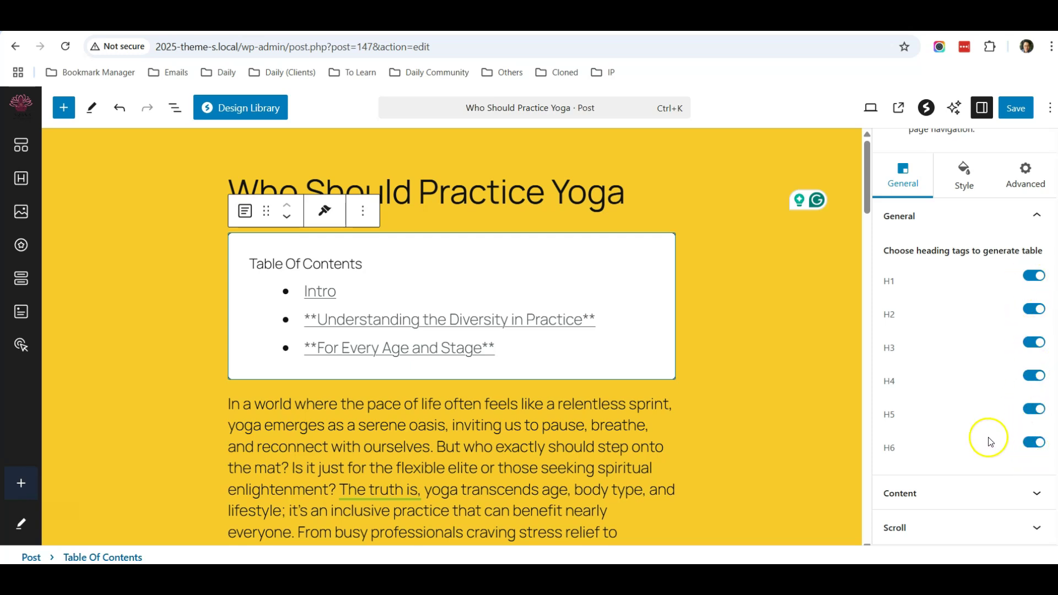
click(1035, 493)
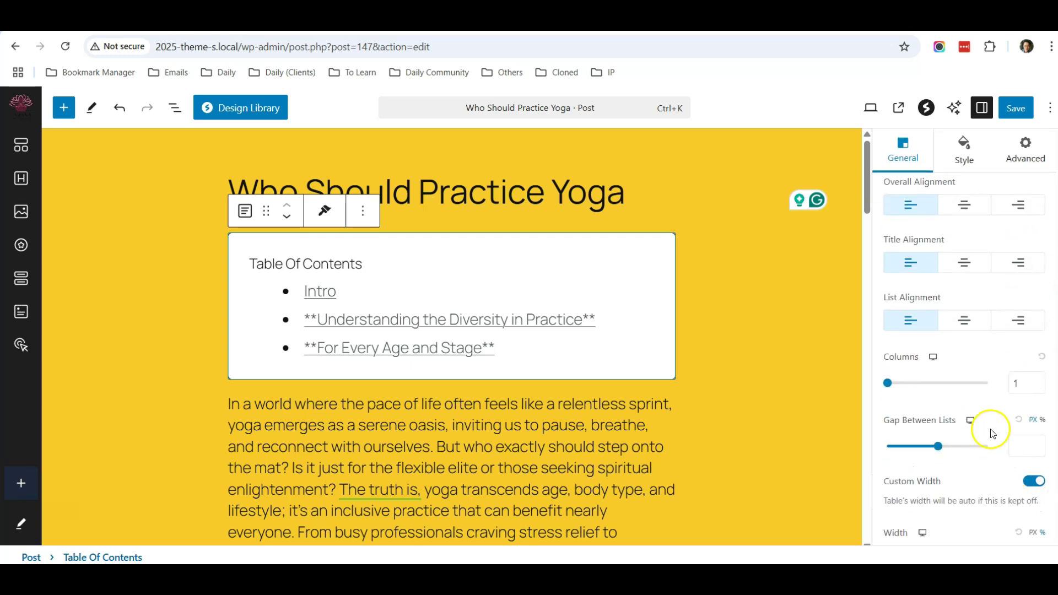
scroll(916, 265, up, 1)
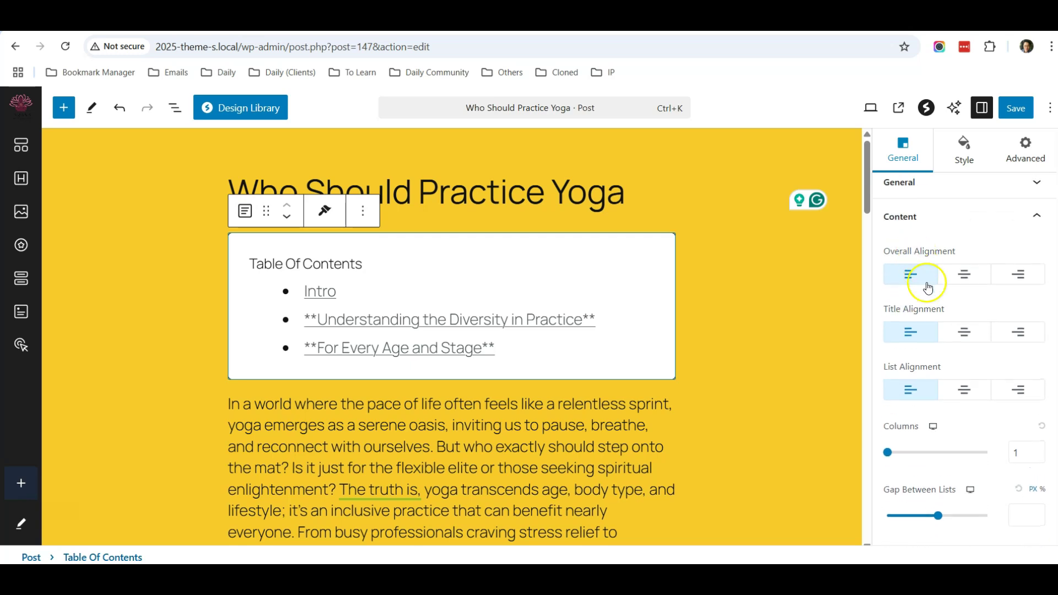
scroll(921, 278, down, 3)
scroll(904, 289, down, 3)
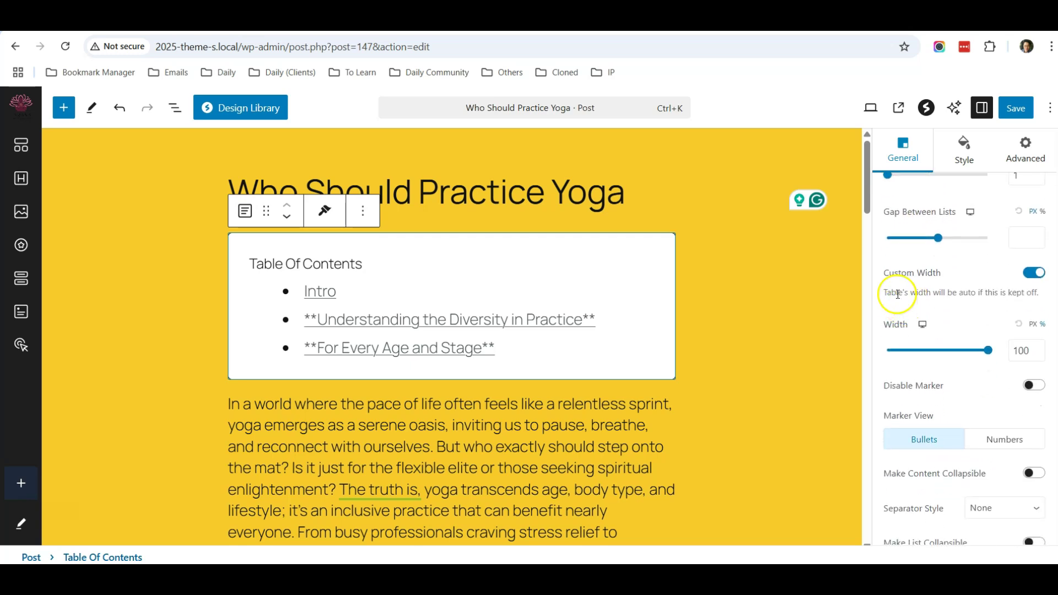
scroll(942, 359, down, 2)
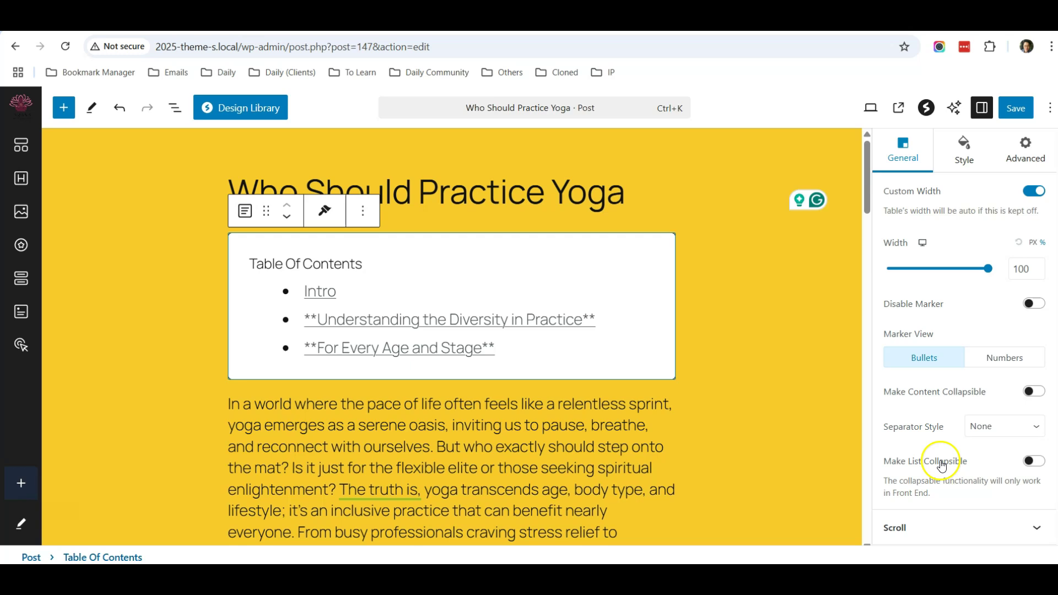
click(957, 527)
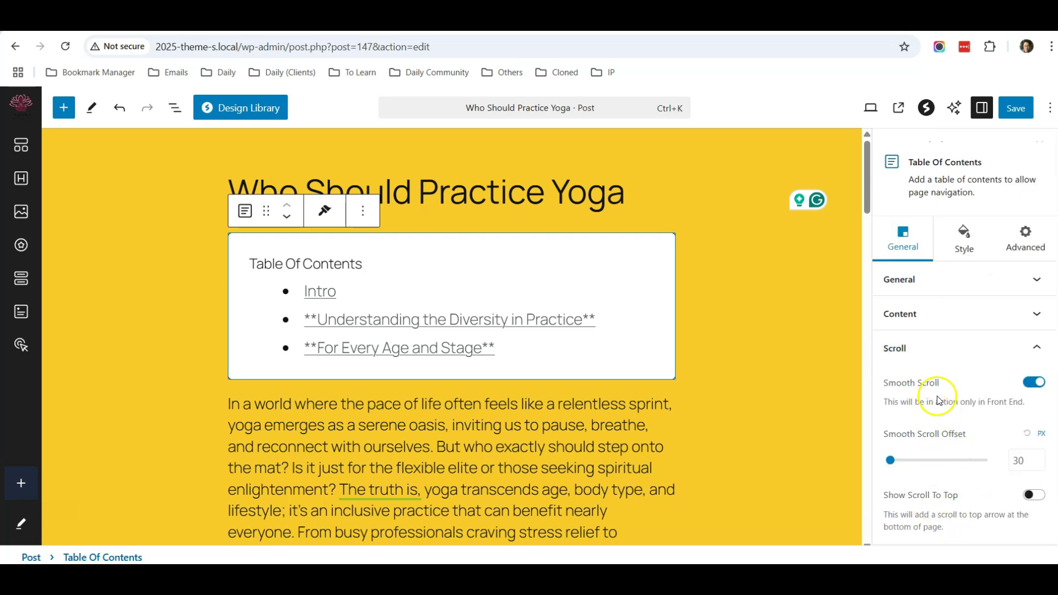
scroll(943, 419, up, 1)
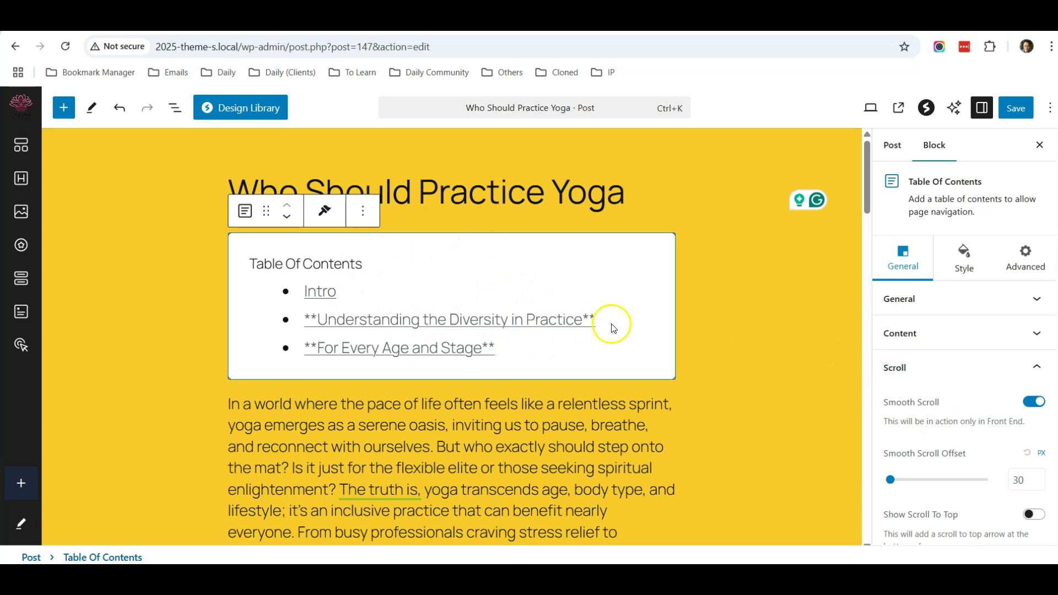
Step: Save the yoga post and open its live page
click(1017, 111)
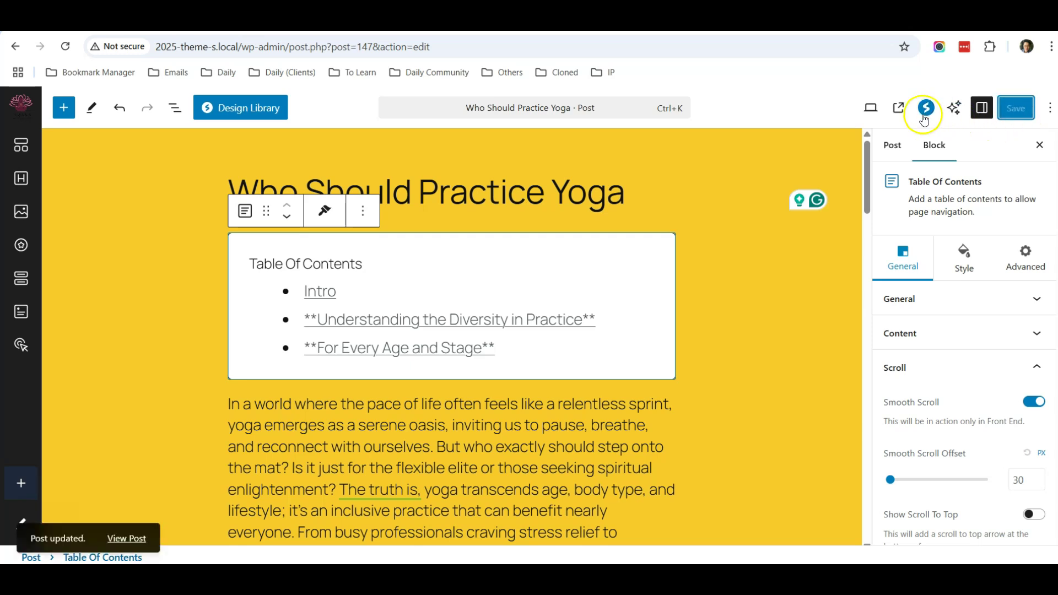
click(897, 110)
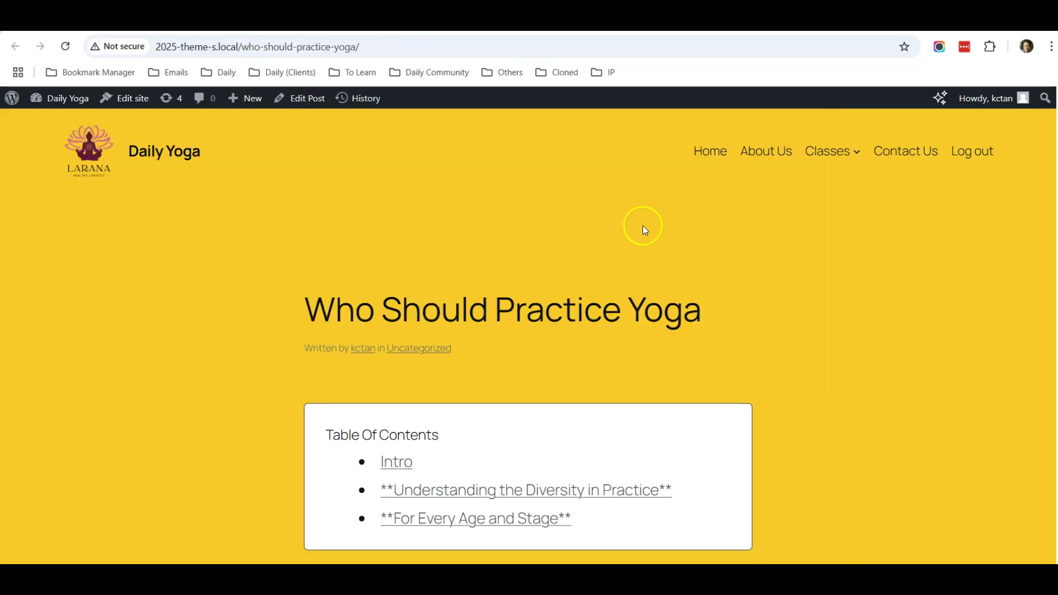
scroll(265, 256, down, 6)
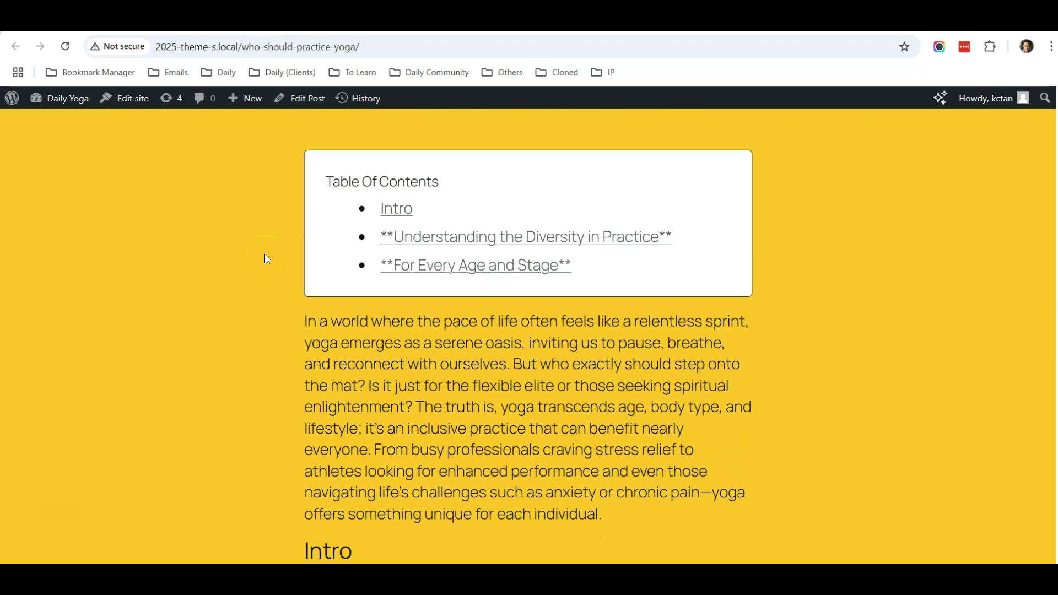
scroll(268, 259, up, 3)
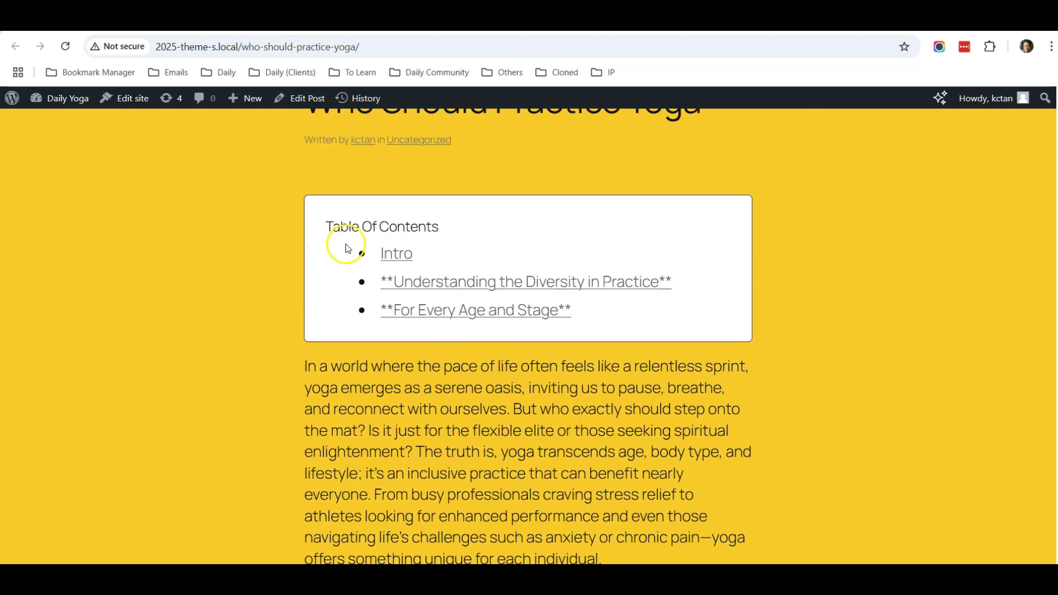
Step: Test the Understanding the Diversity in Practice link, then go to the site home page
click(500, 283)
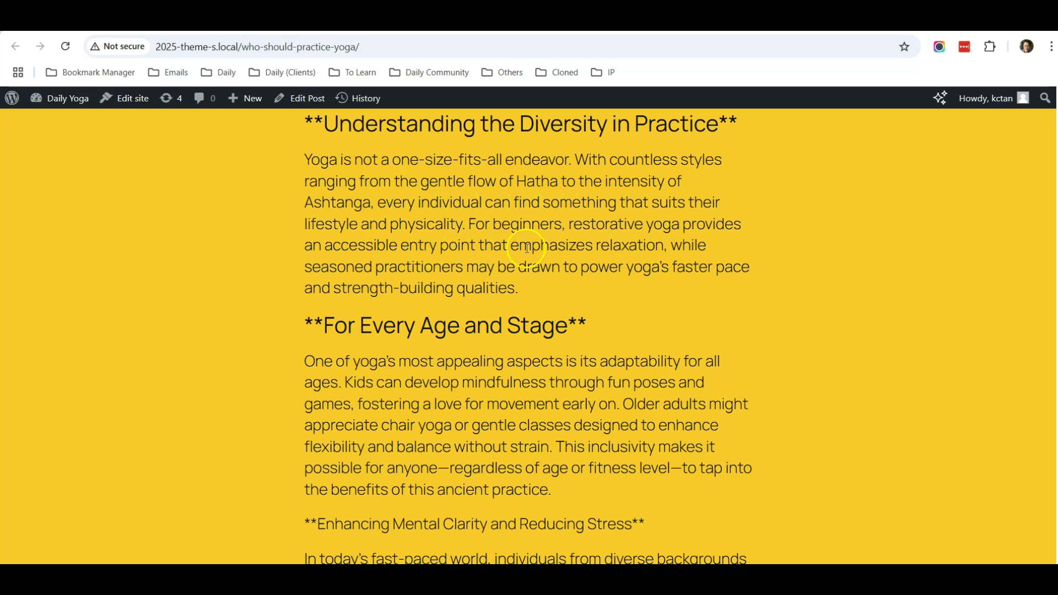
scroll(488, 255, up, 15)
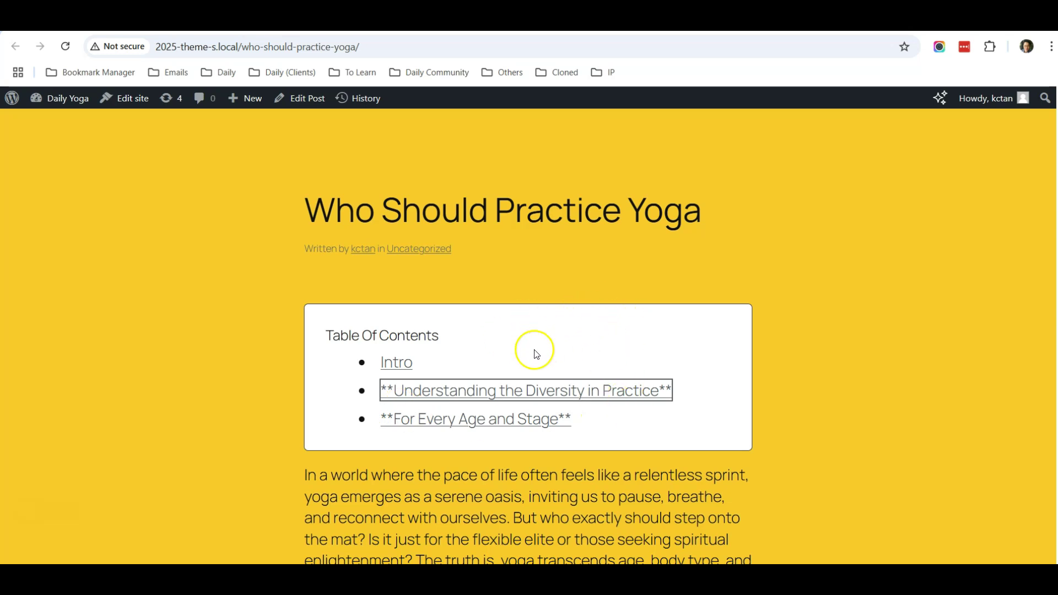
click(809, 42)
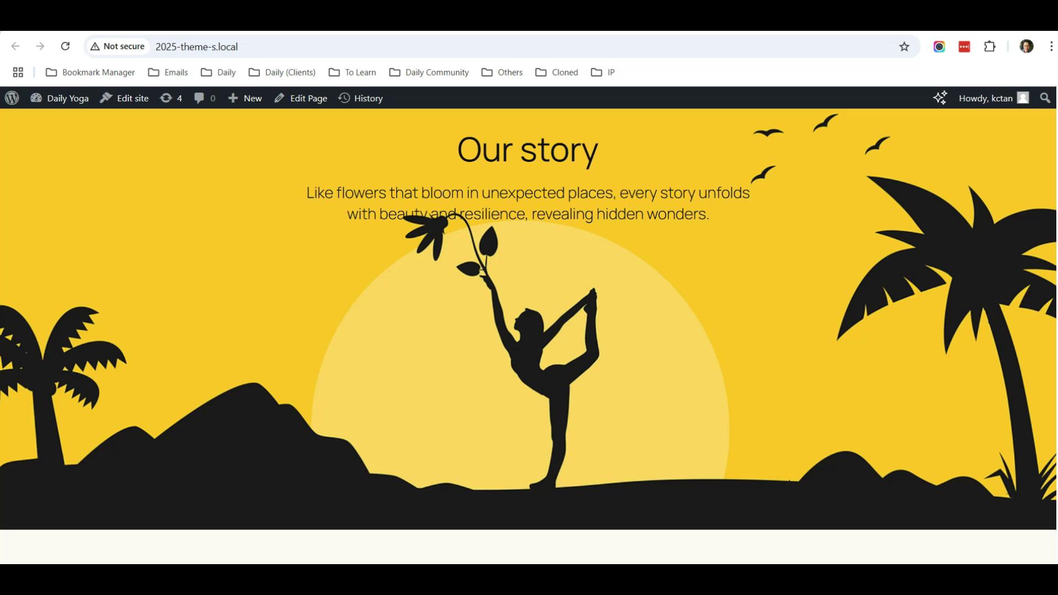
Step: Open the Home page in the editor and select the testimonial group in List View
click(300, 98)
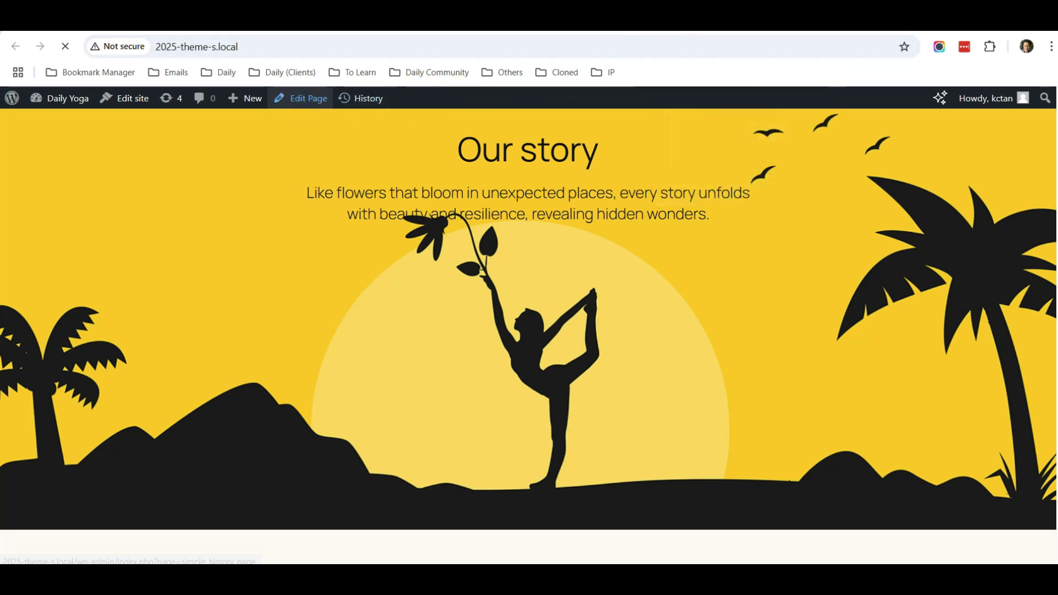
scroll(550, 266, down, 10)
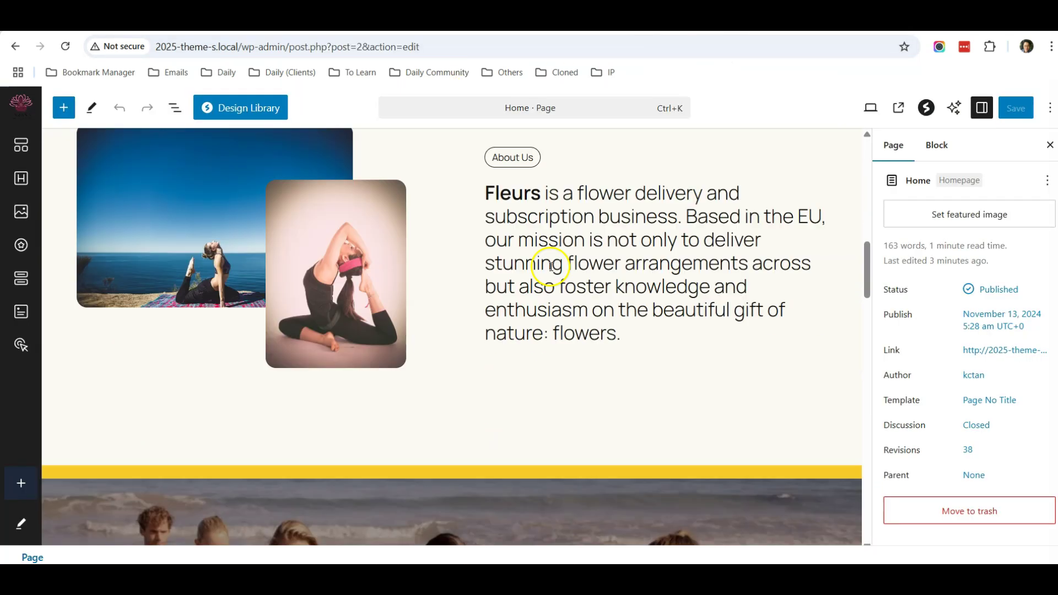
scroll(550, 267, down, 15)
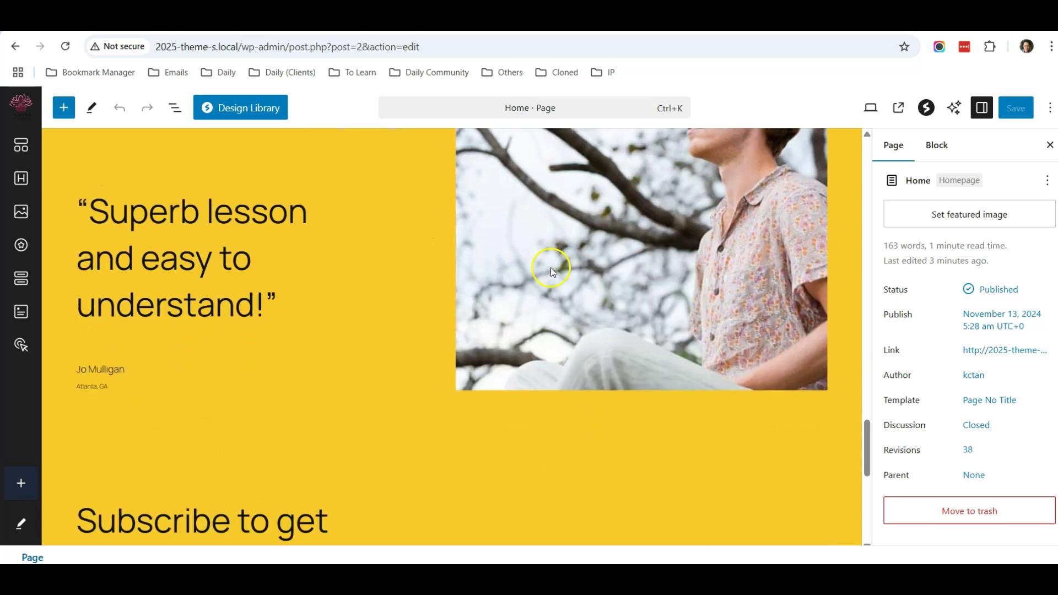
scroll(551, 266, down, 5)
scroll(550, 267, up, 1)
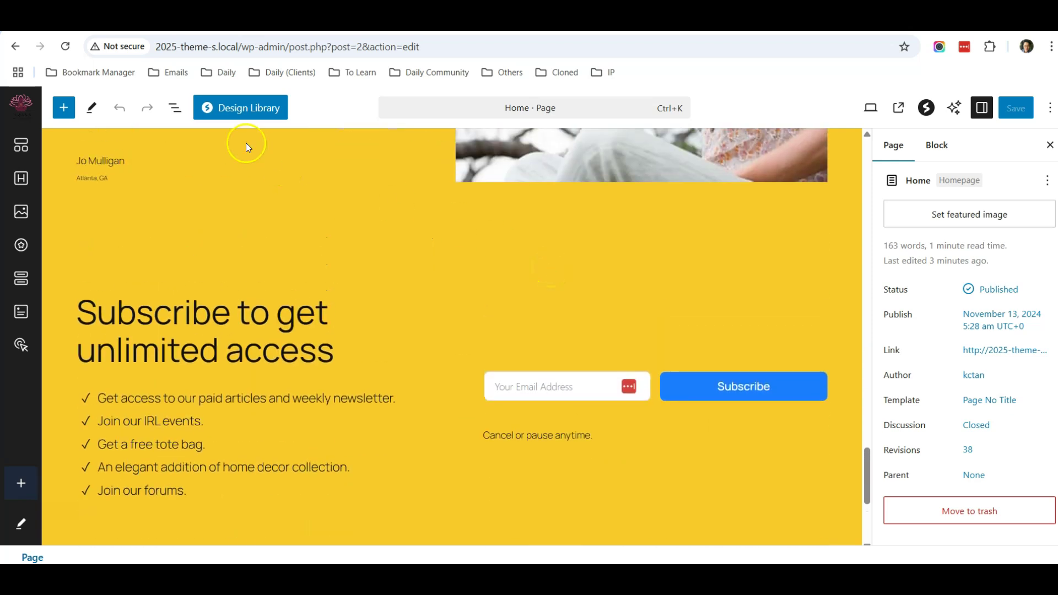
click(172, 122)
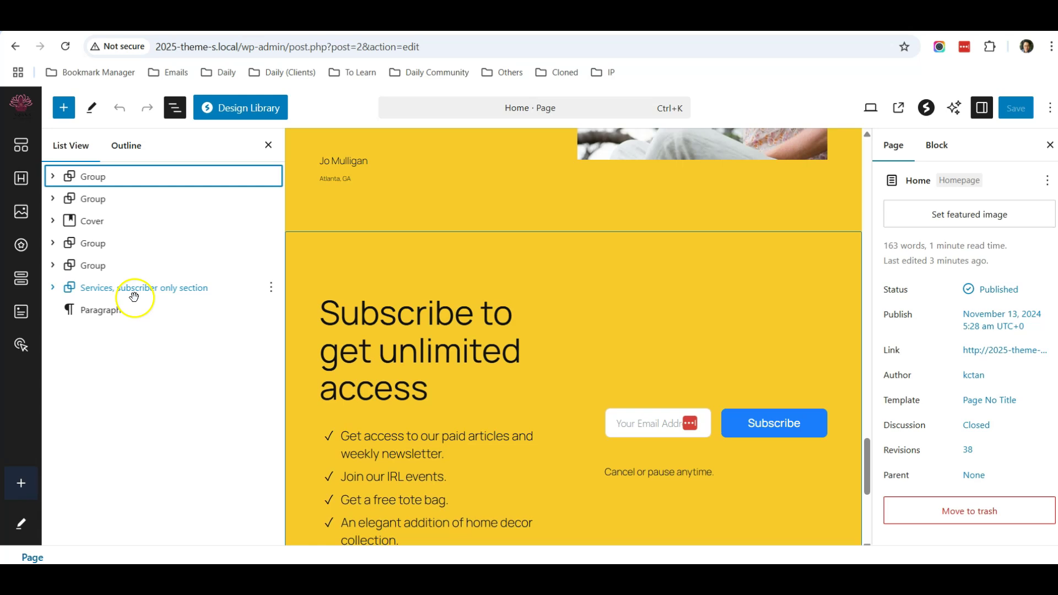
click(133, 297)
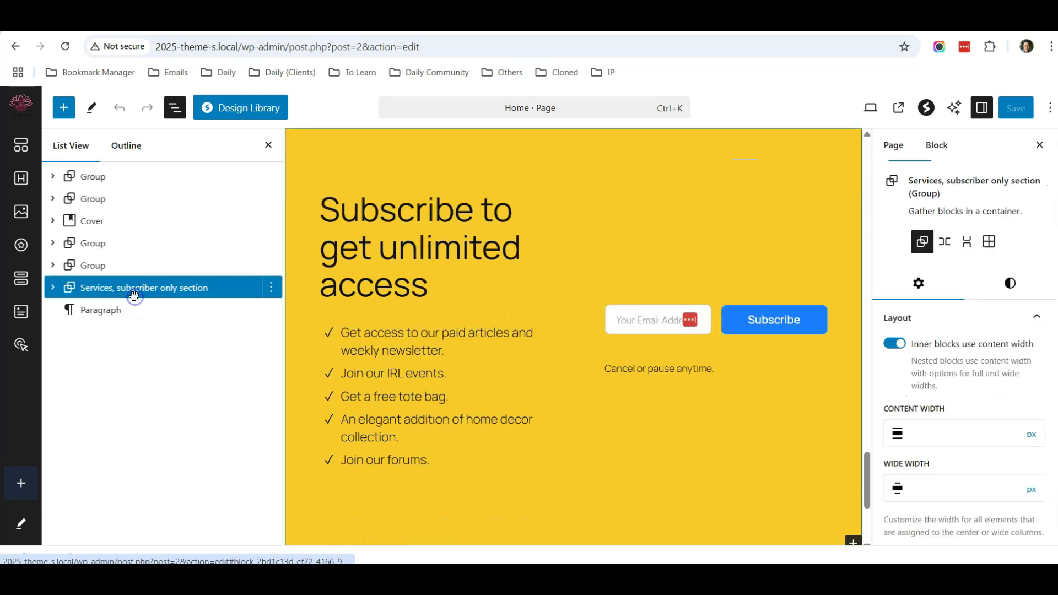
click(103, 265)
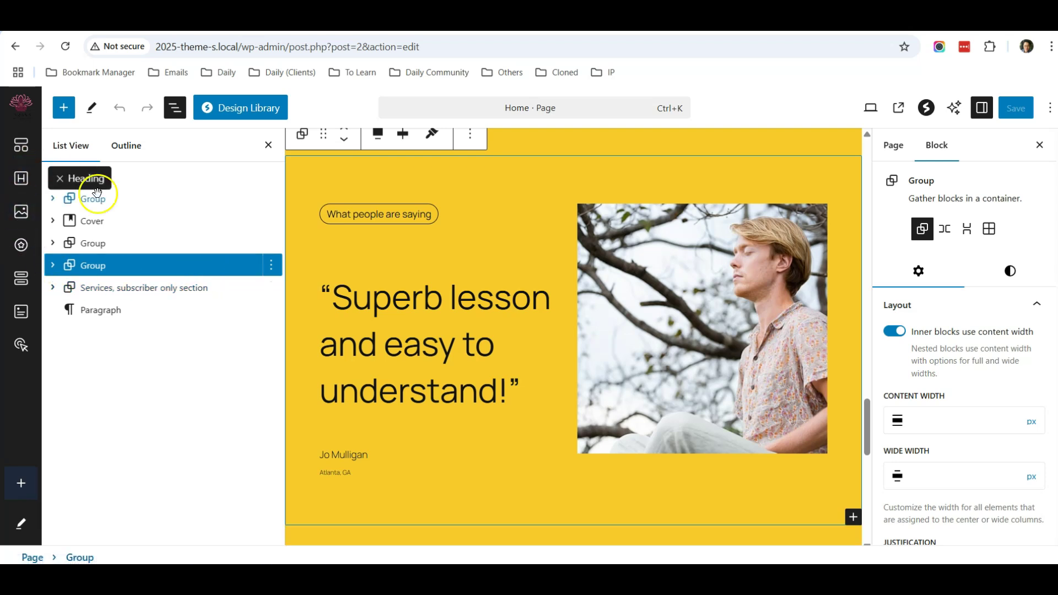
Step: Search the block library for 'slider' and insert the Slider block after the testimonial
click(63, 108)
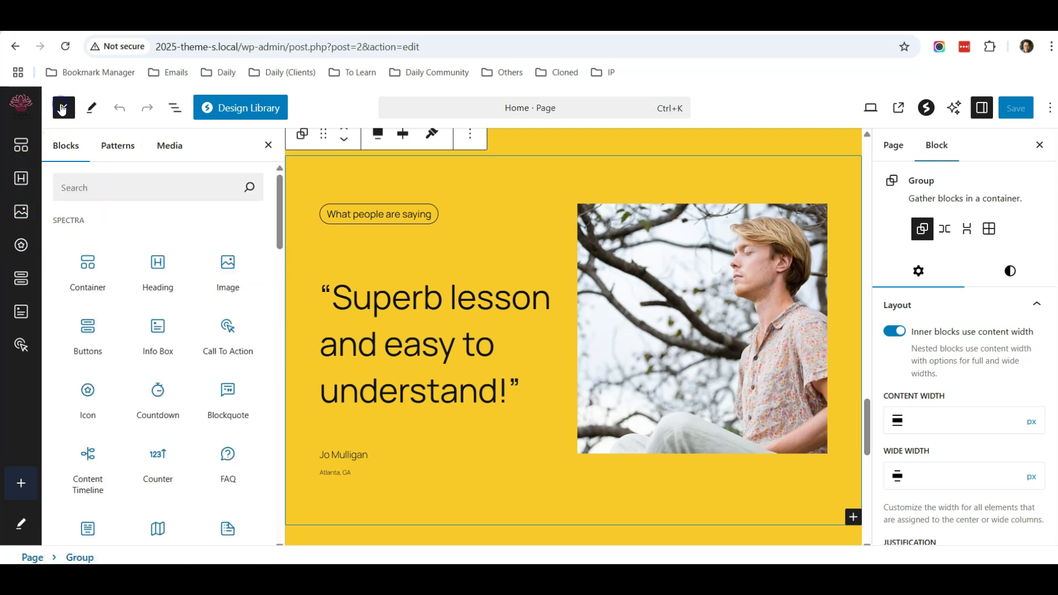
click(110, 187)
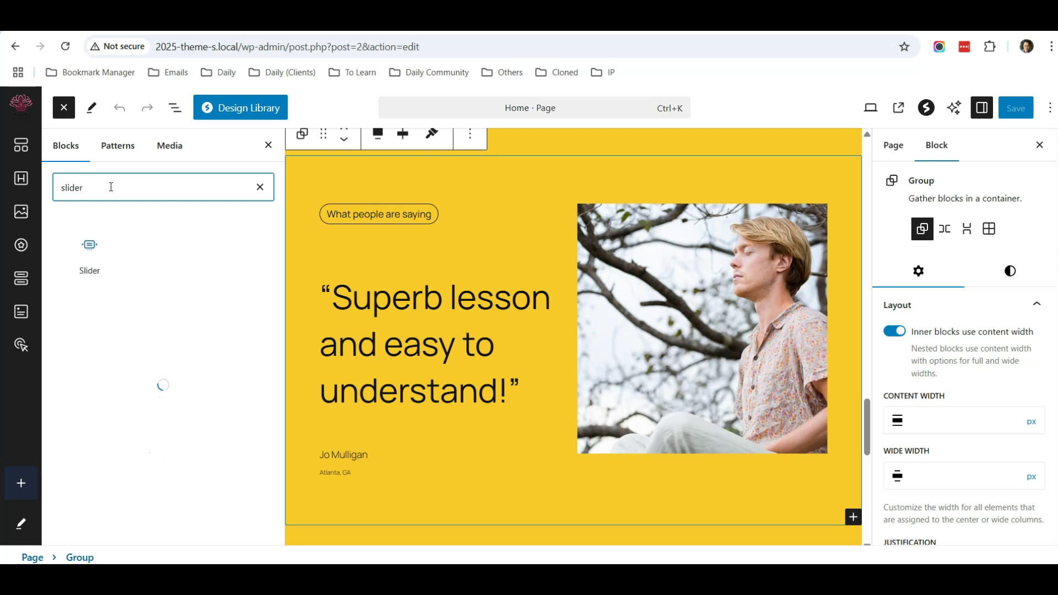
click(88, 241)
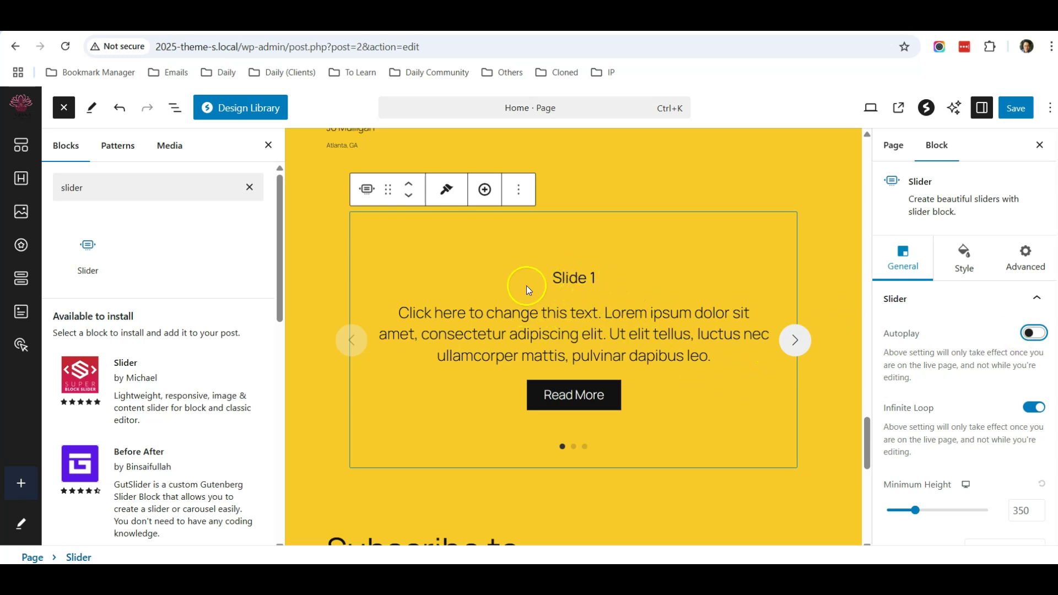
Step: Switch the first slide to an image and insert the yoga-beginner class photo
click(610, 277)
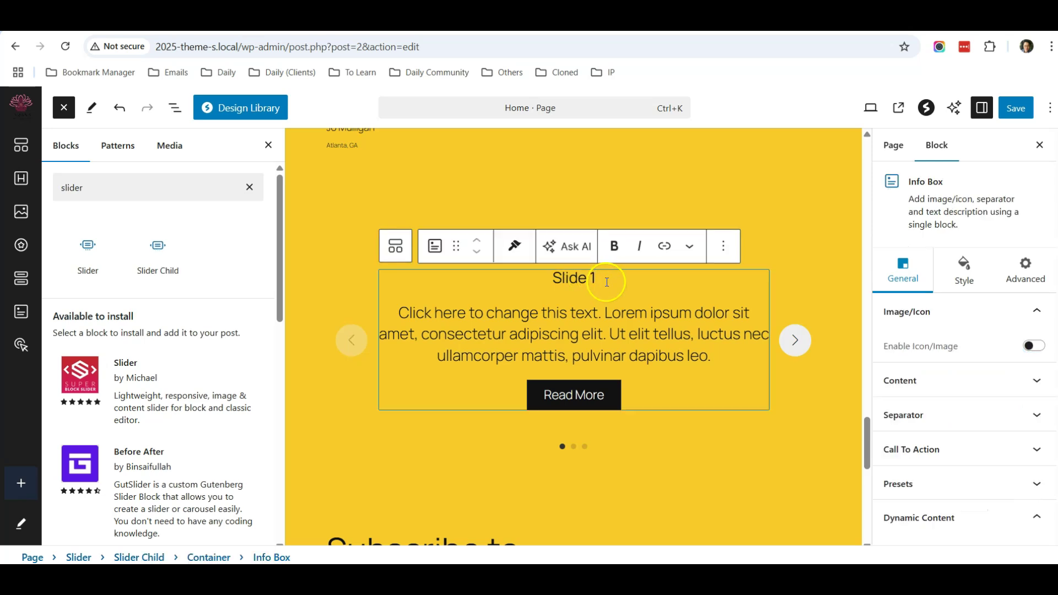
click(1034, 345)
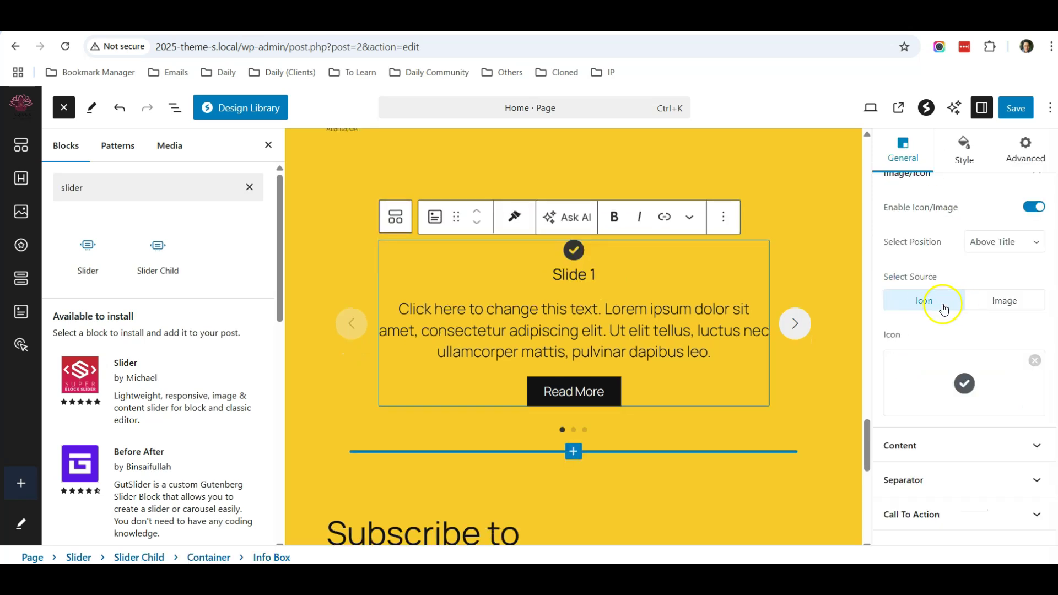
click(992, 305)
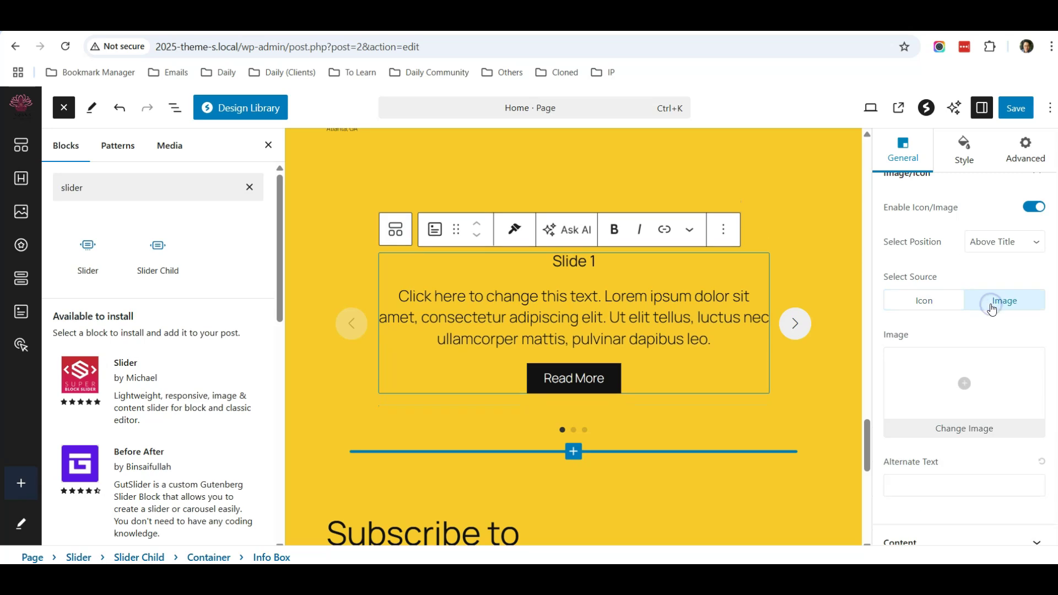
click(964, 385)
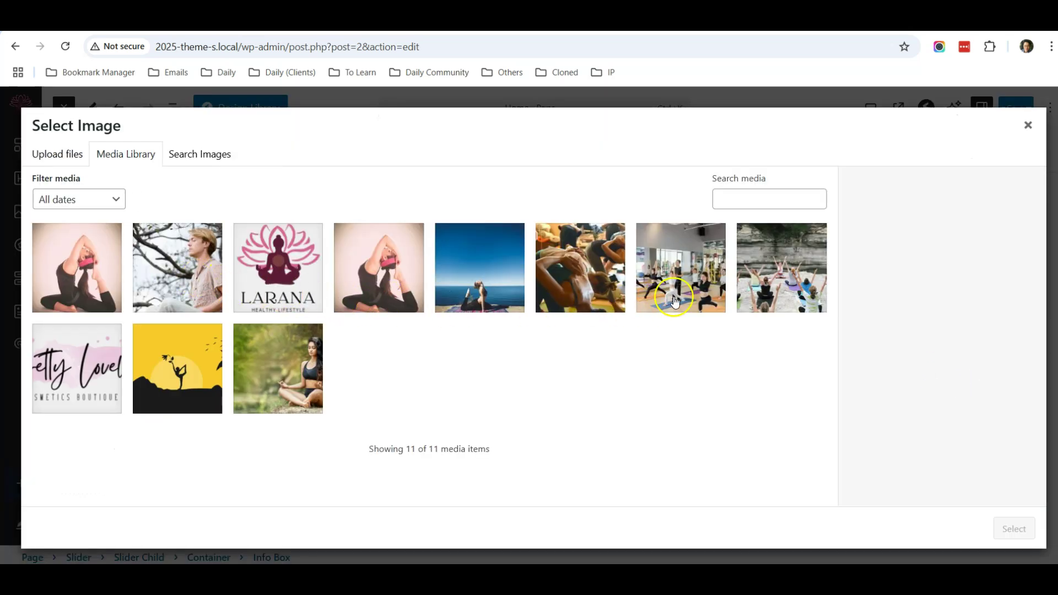
click(770, 284)
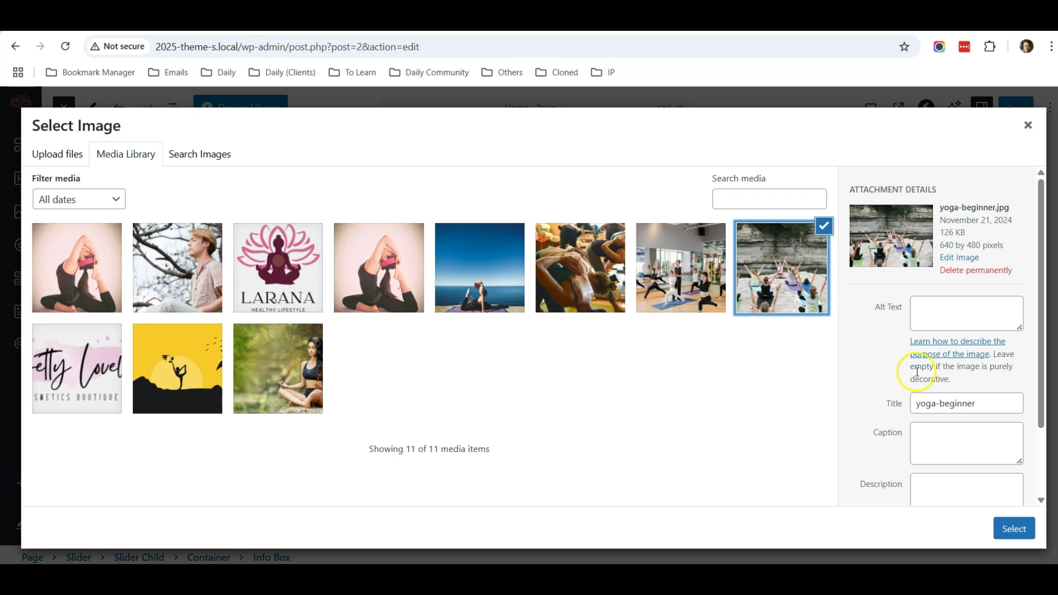
click(1014, 529)
Step: Set the slide image size to Full after briefly trying Medium
scroll(945, 416, down, 3)
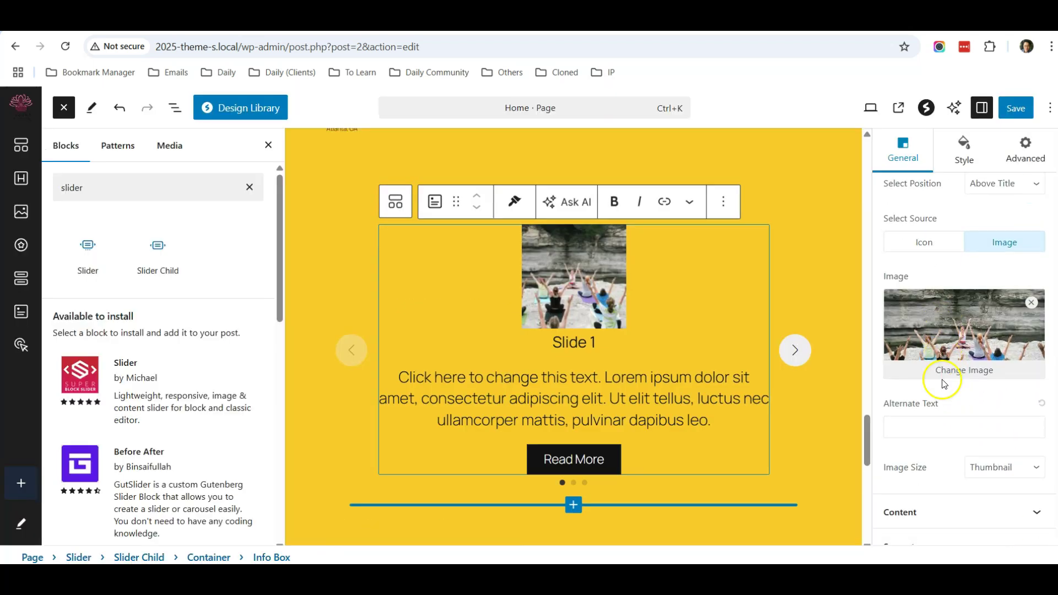
click(1008, 389)
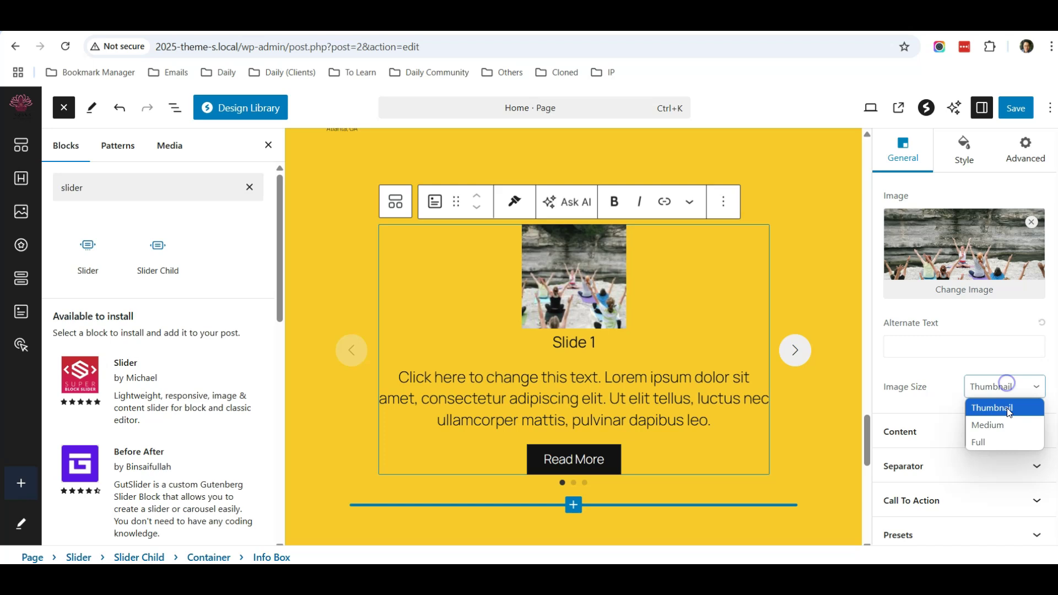
click(1008, 441)
scroll(733, 406, down, 3)
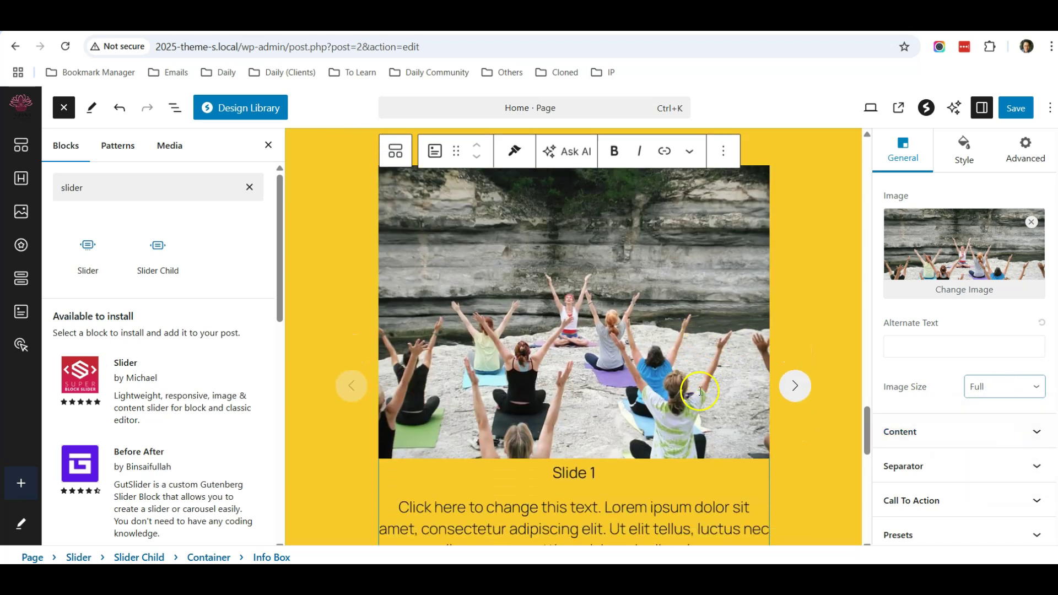
click(1005, 391)
click(1006, 423)
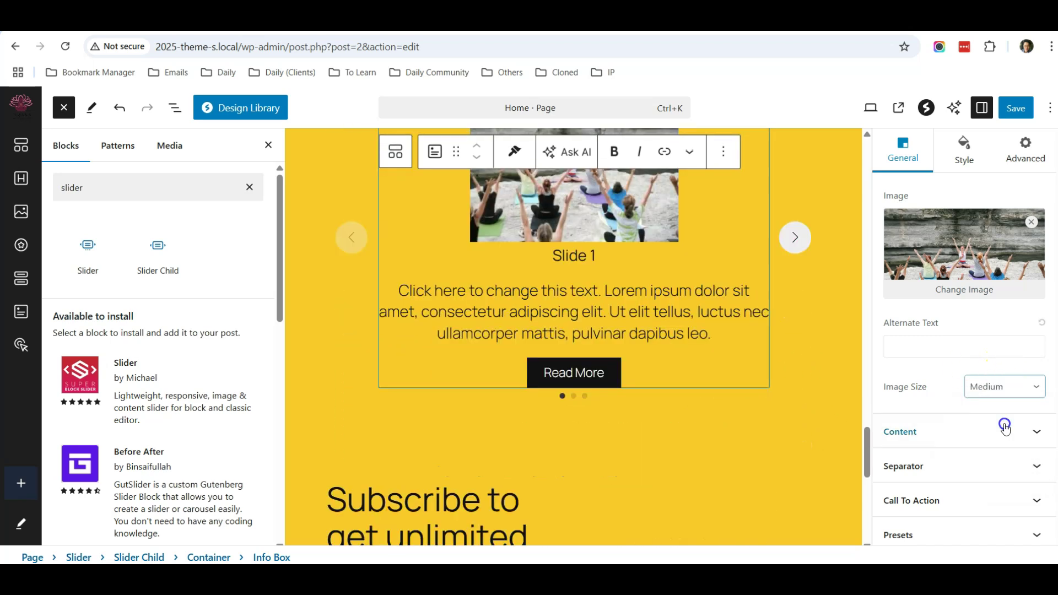
scroll(827, 356, up, 2)
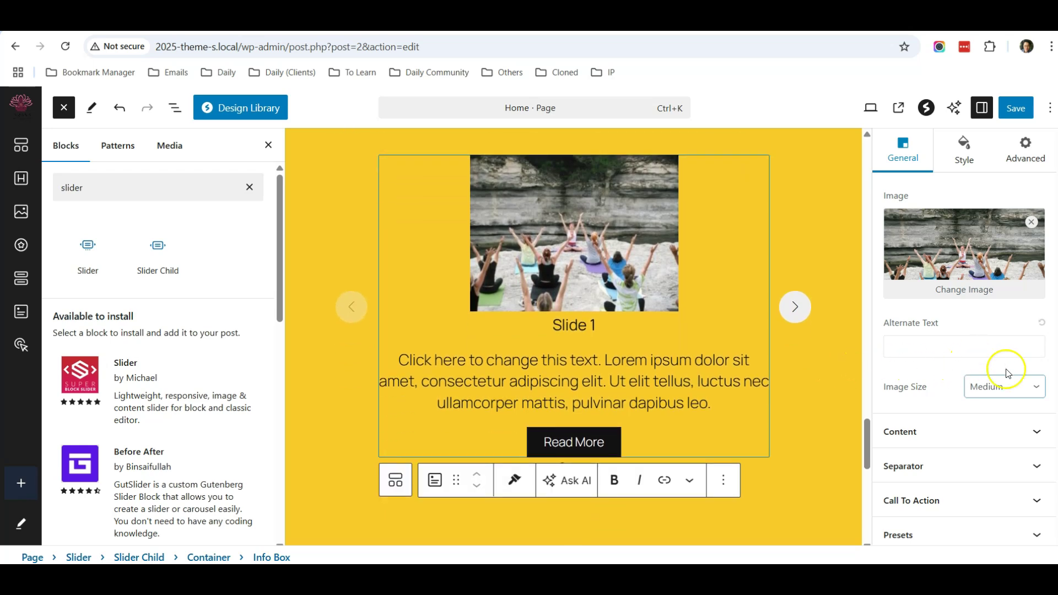
click(1005, 387)
click(1008, 440)
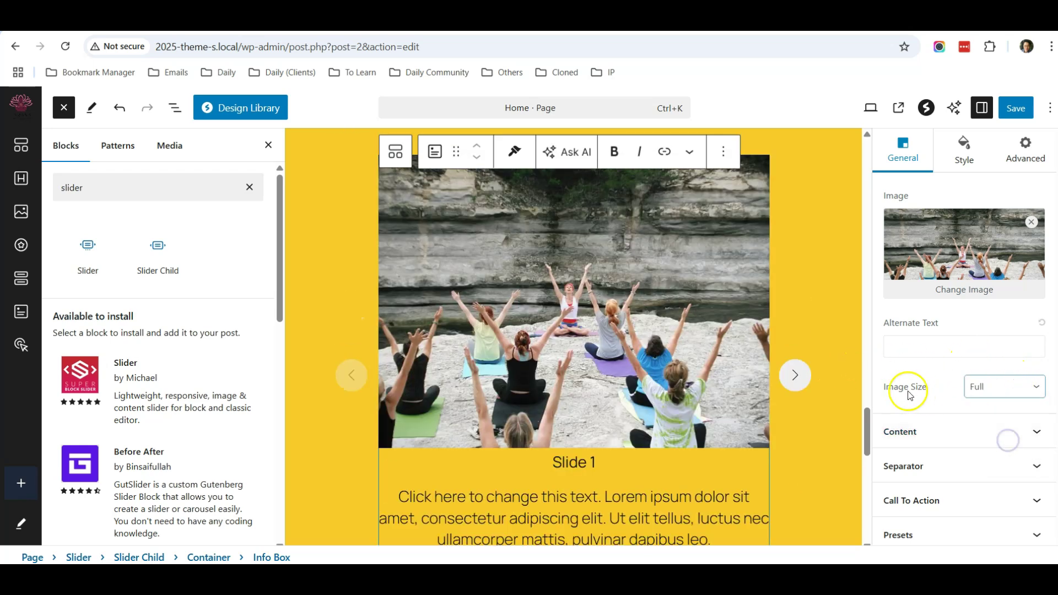
Step: Rename the first slide heading from 'Slide 1' to 'Latest Classes' and save the page
double_click(576, 463)
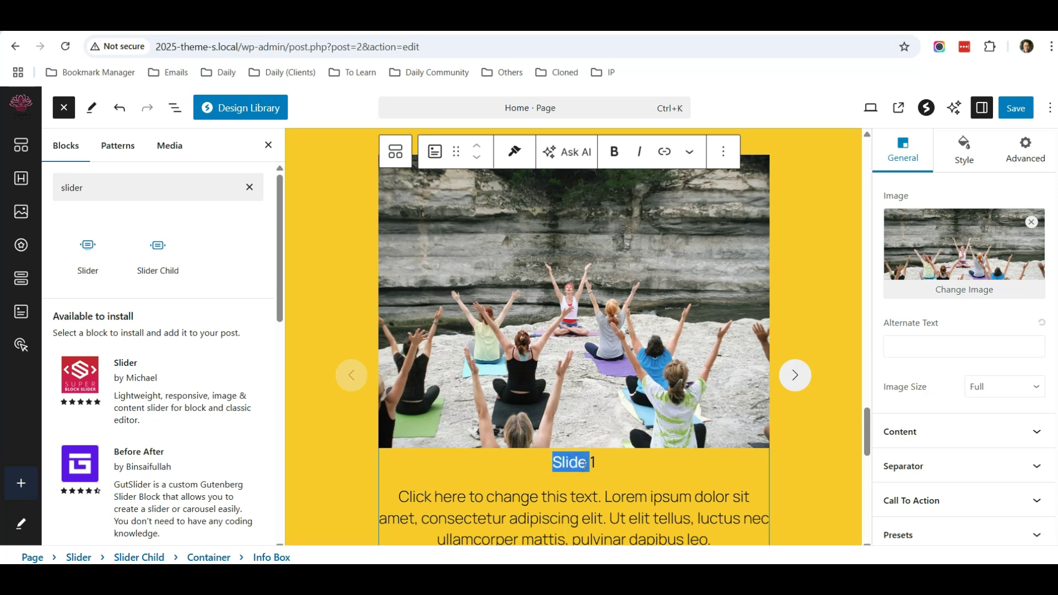
text(Latest Clas)
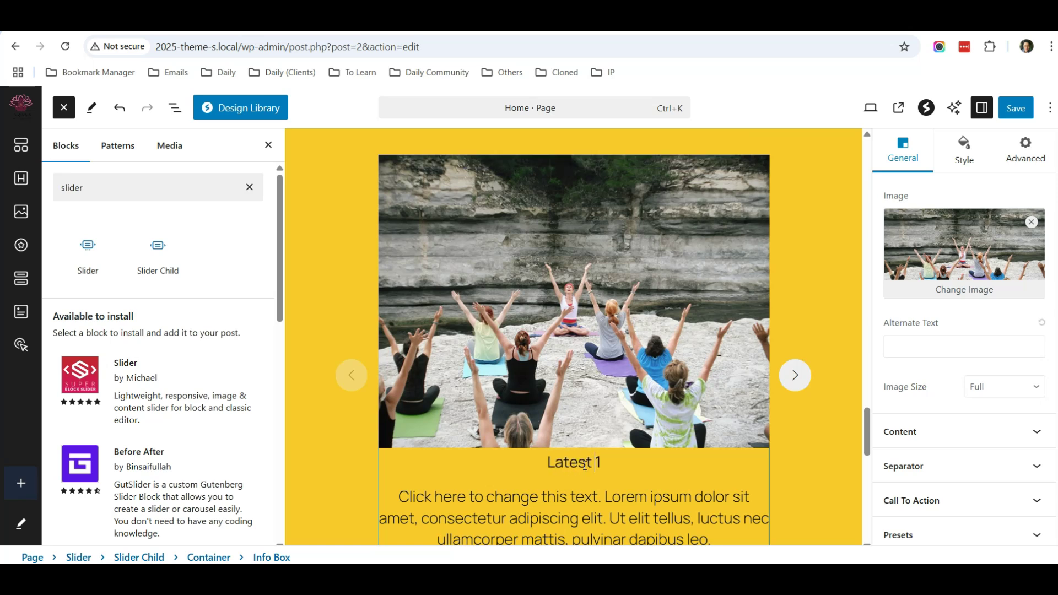
text(ses)
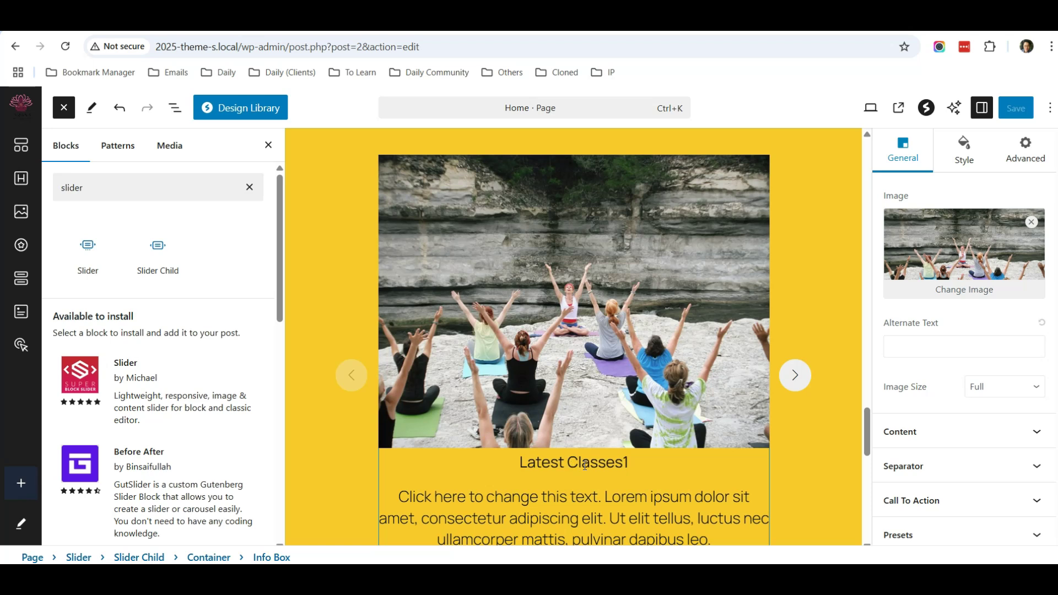
key(Delete)
scroll(591, 464, down, 3)
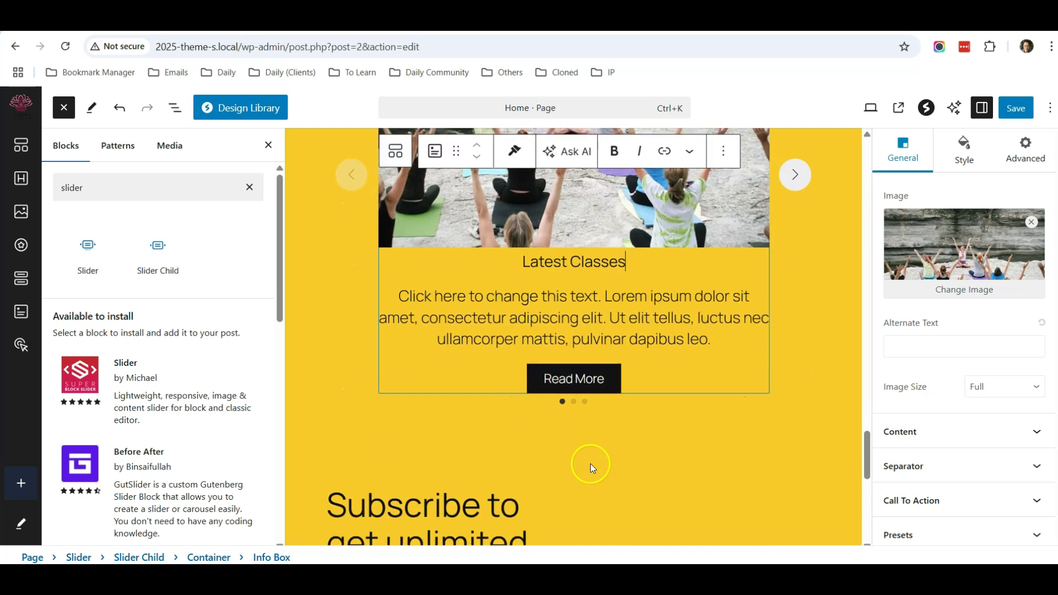
scroll(590, 464, up, 2)
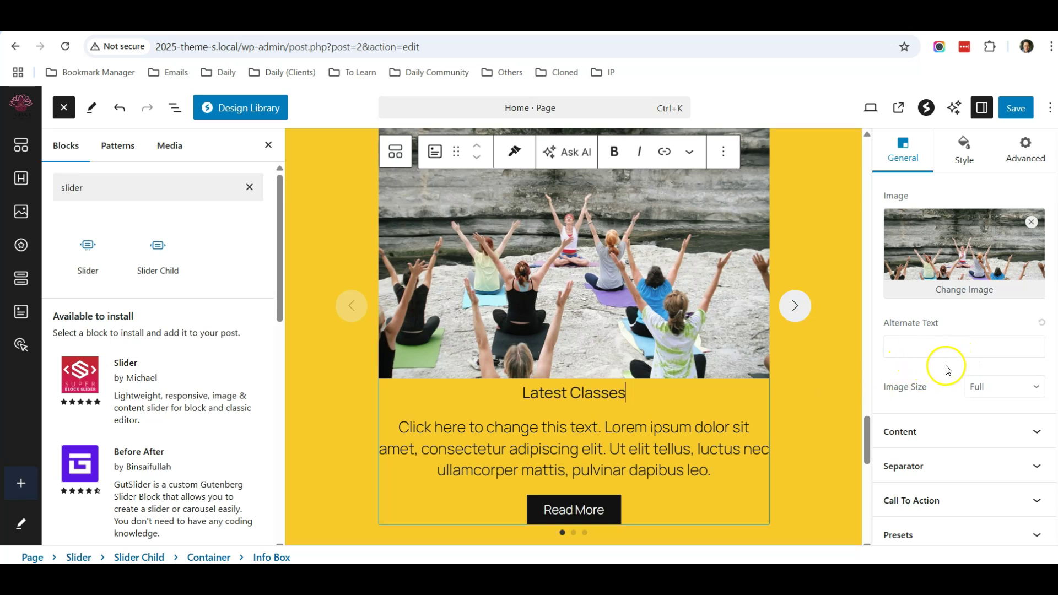
scroll(940, 366, up, 3)
click(1016, 106)
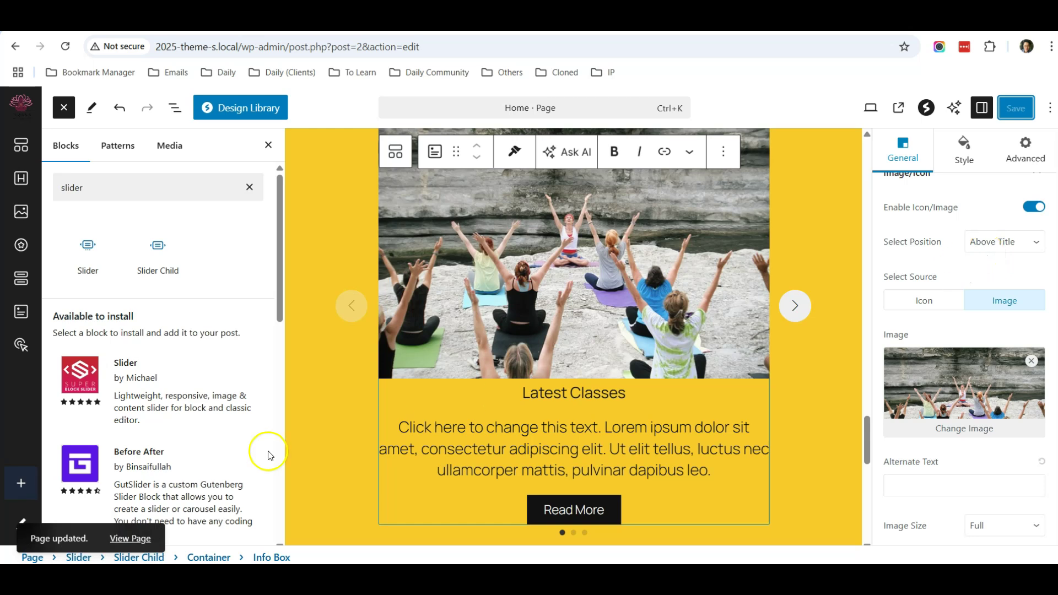
Step: Set the Info Box image position to Below Title, save, and view the live page
click(769, 417)
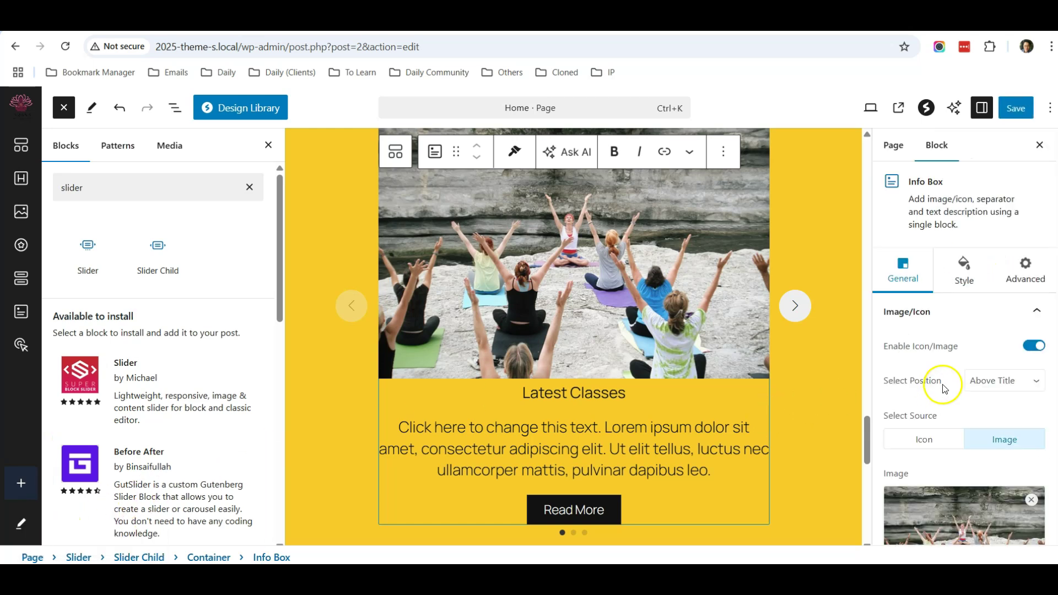
scroll(939, 386, down, 1)
scroll(921, 346, up, 1)
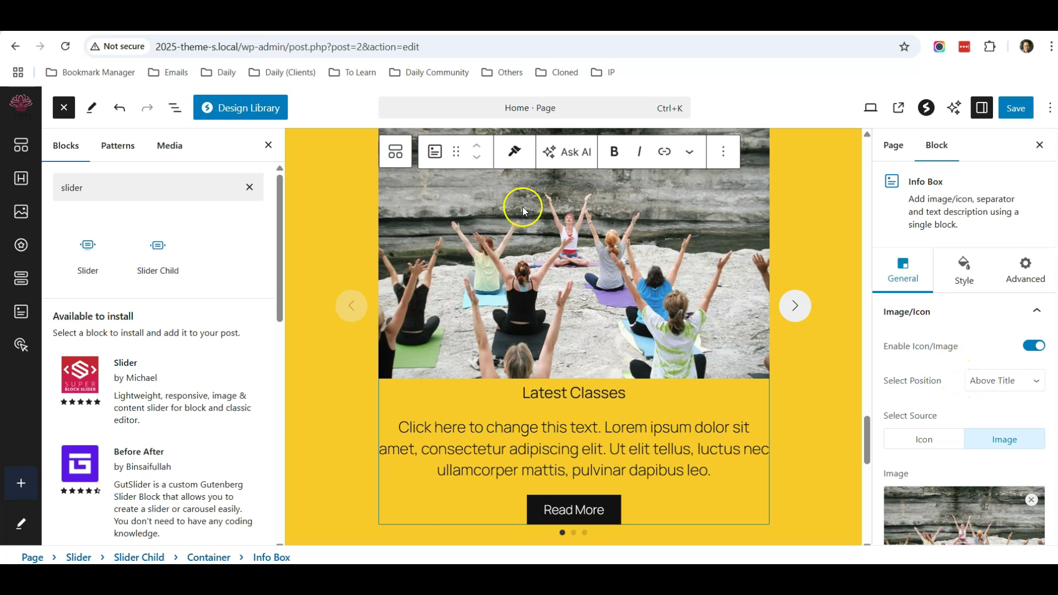
click(991, 382)
click(1000, 418)
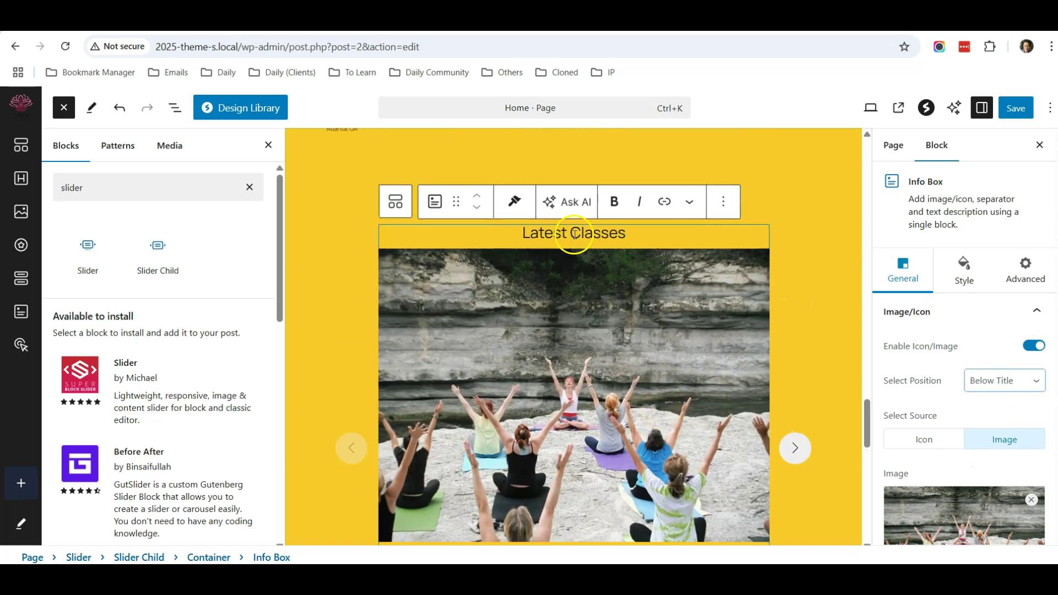
scroll(559, 284, down, 2)
scroll(607, 284, down, 3)
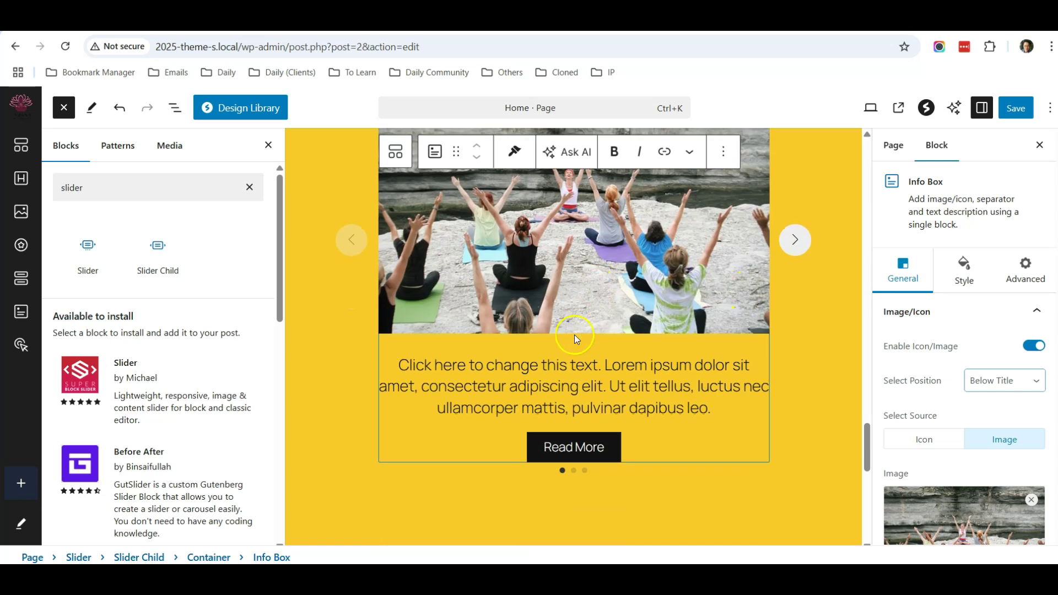
click(1017, 108)
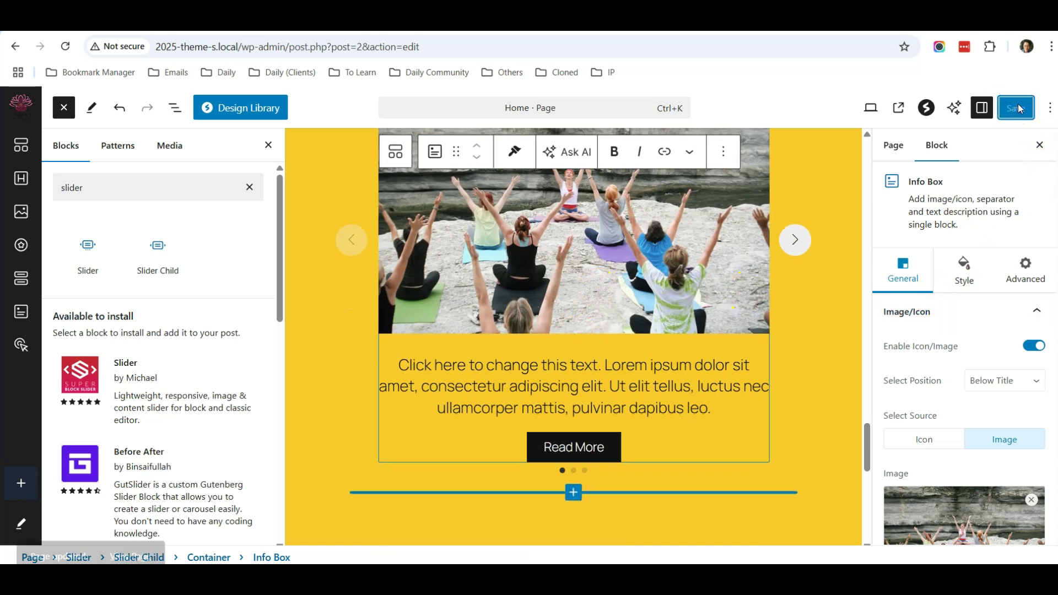
click(901, 110)
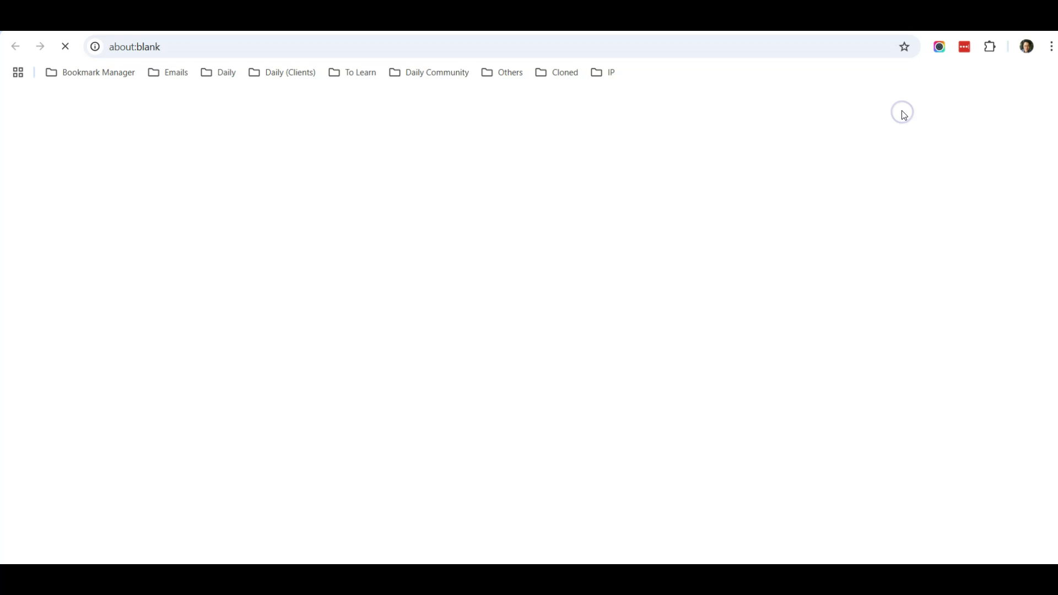
Step: On the live page, advance the slider two slides, then go back to 'Latest Classes'
scroll(780, 255, down, 10)
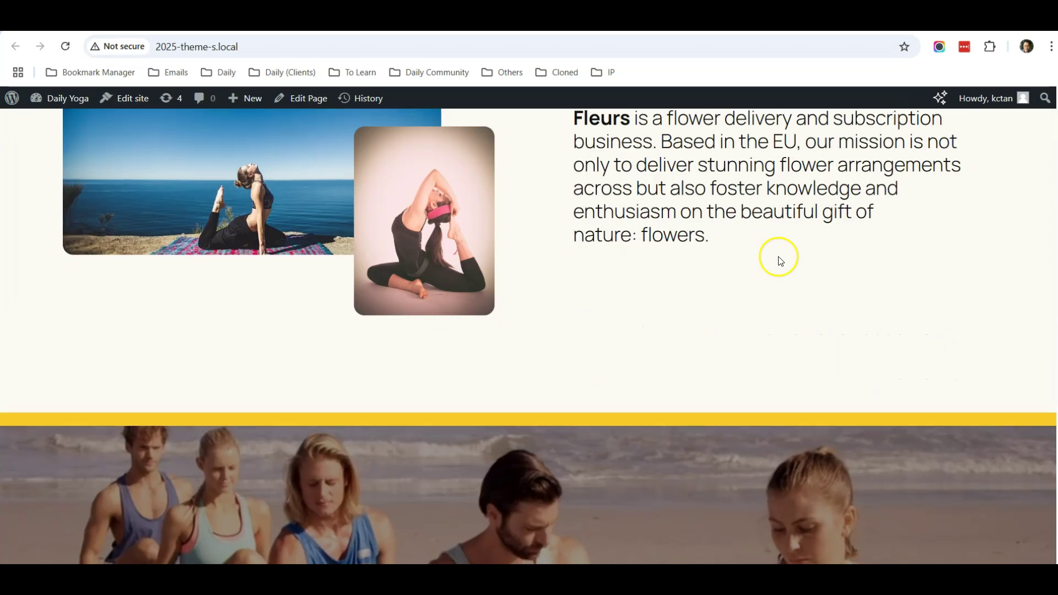
scroll(781, 260, down, 15)
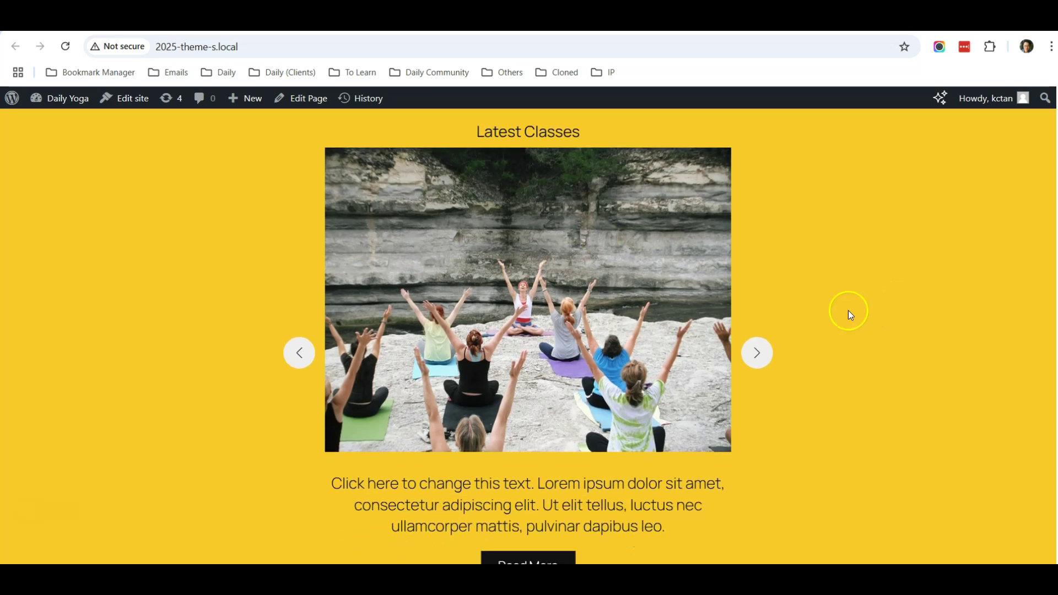
click(758, 356)
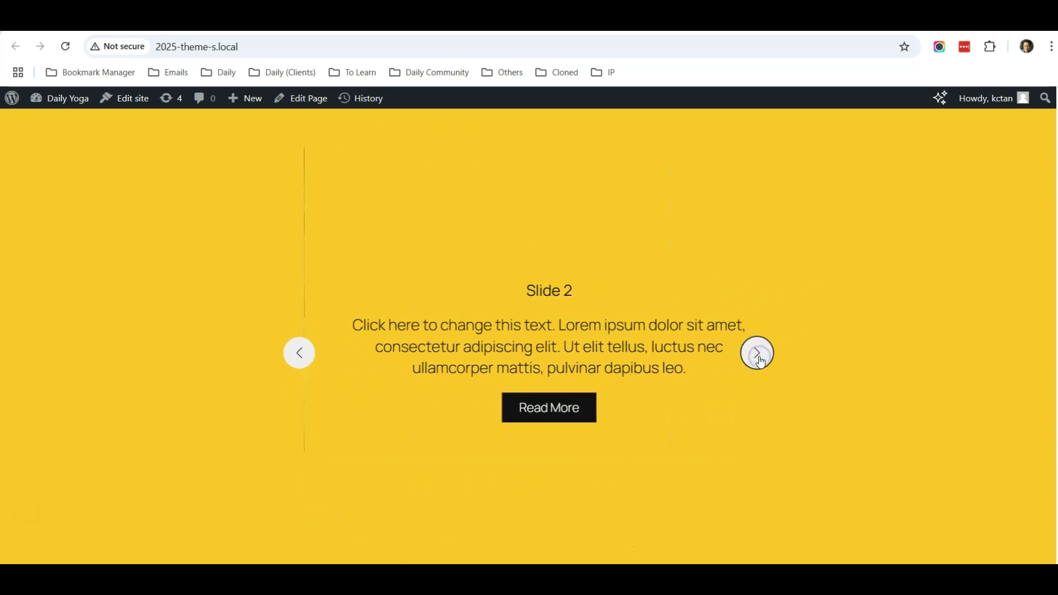
click(760, 359)
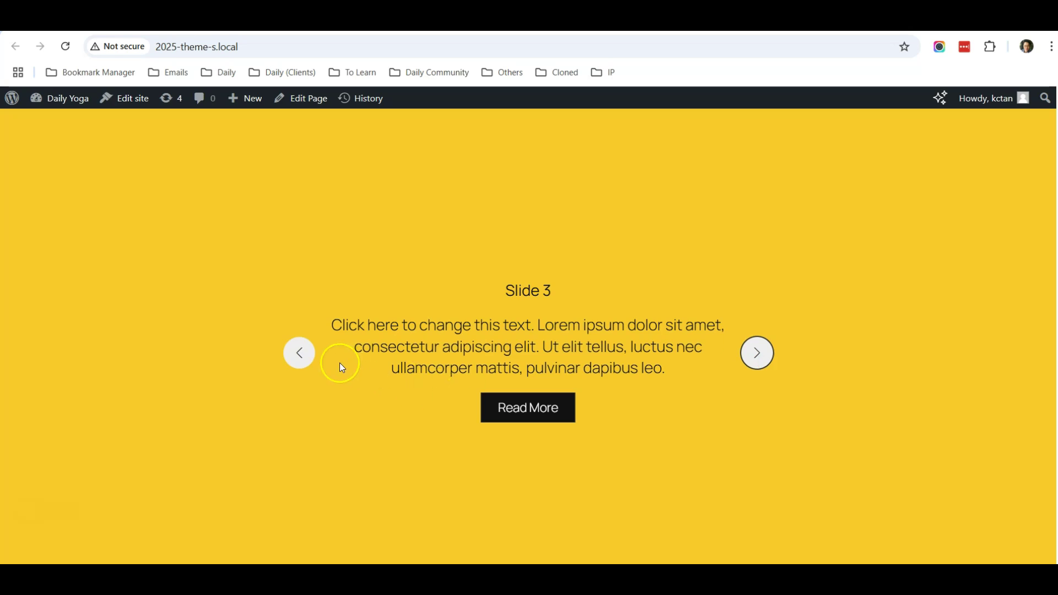
click(299, 353)
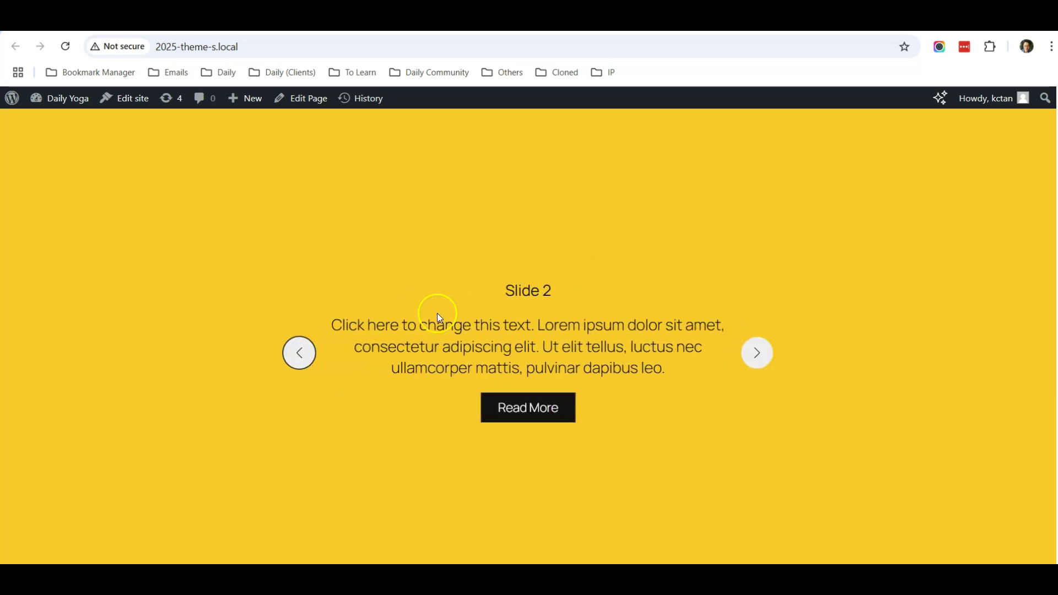
click(297, 356)
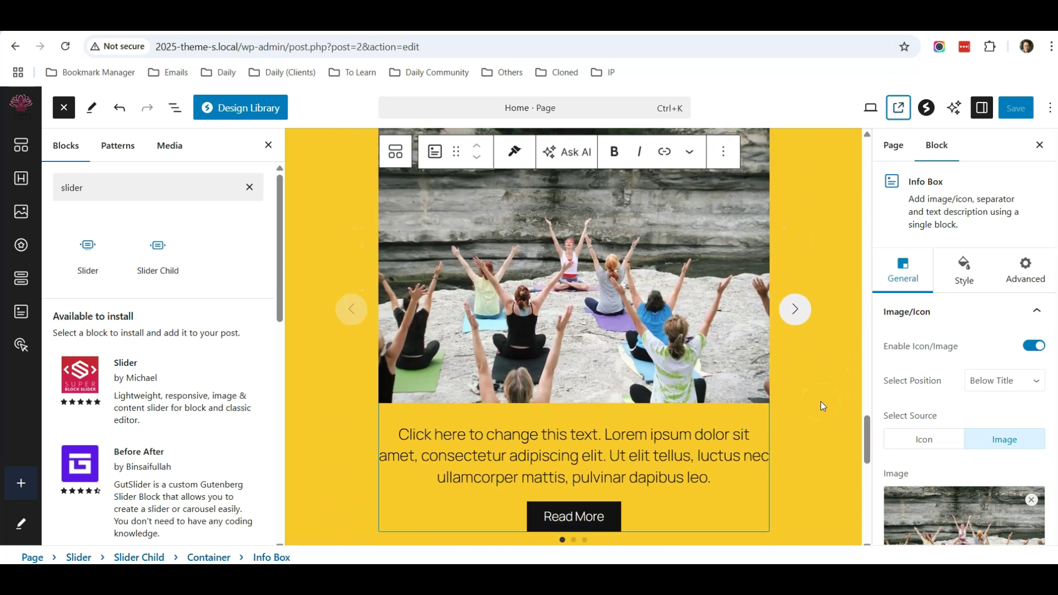
Step: Back in the editor, scroll the settings past Image Size (Full) and click the first slide
scroll(978, 388, down, 4)
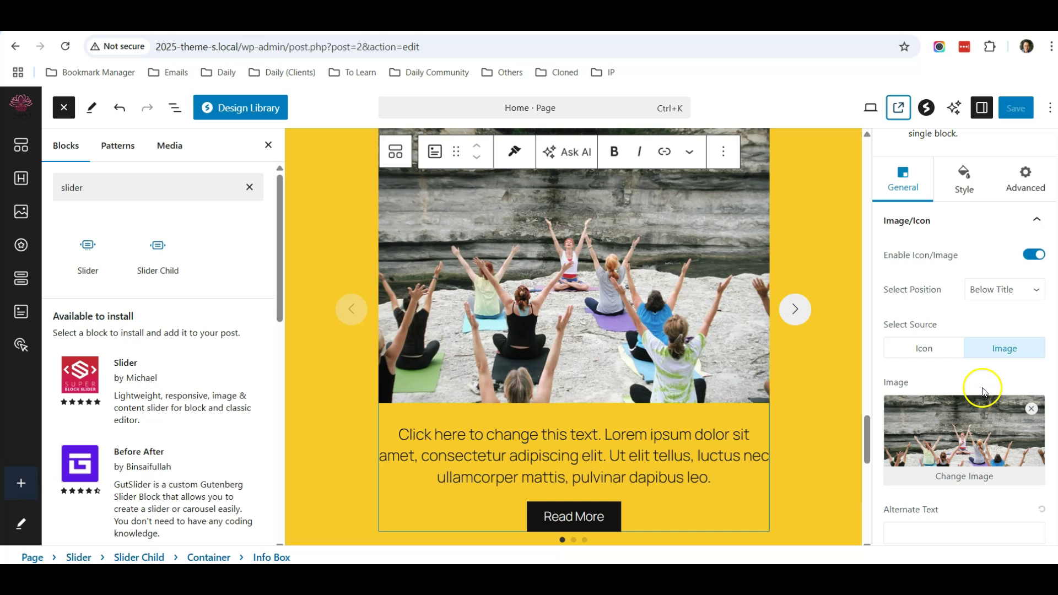
scroll(984, 391, down, 2)
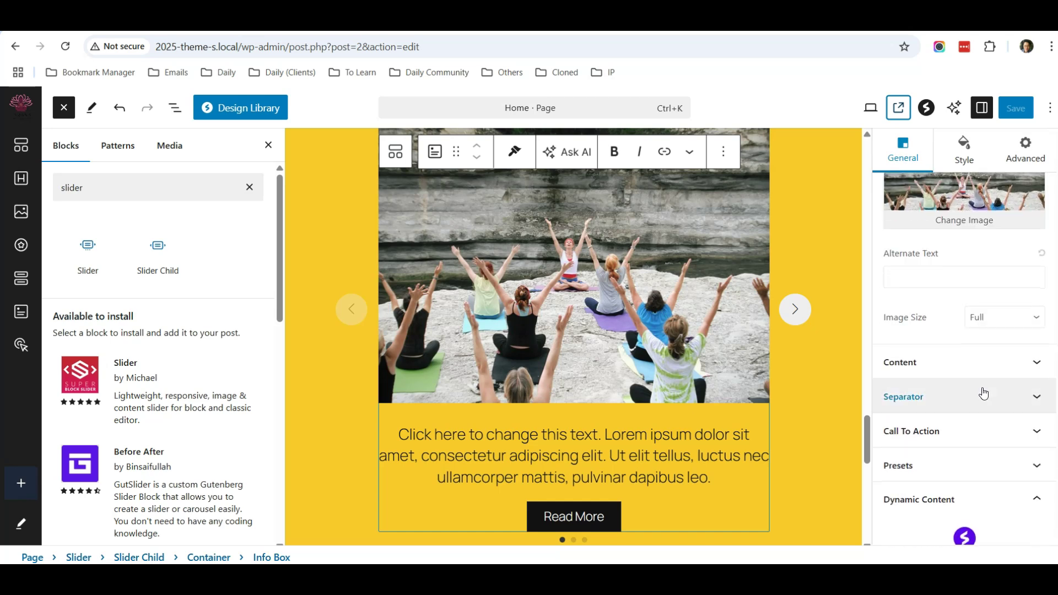
click(724, 370)
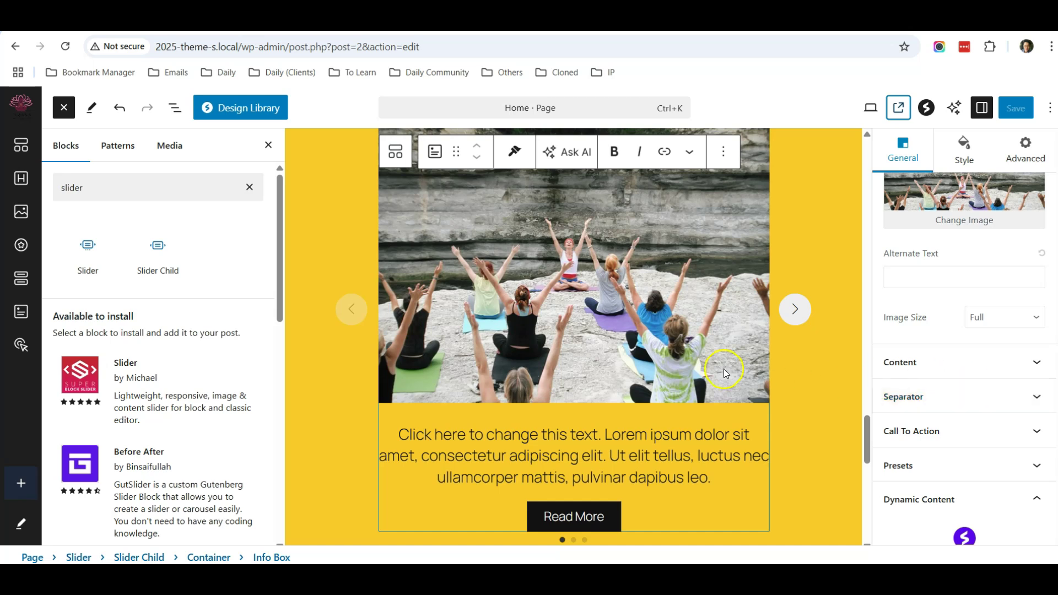